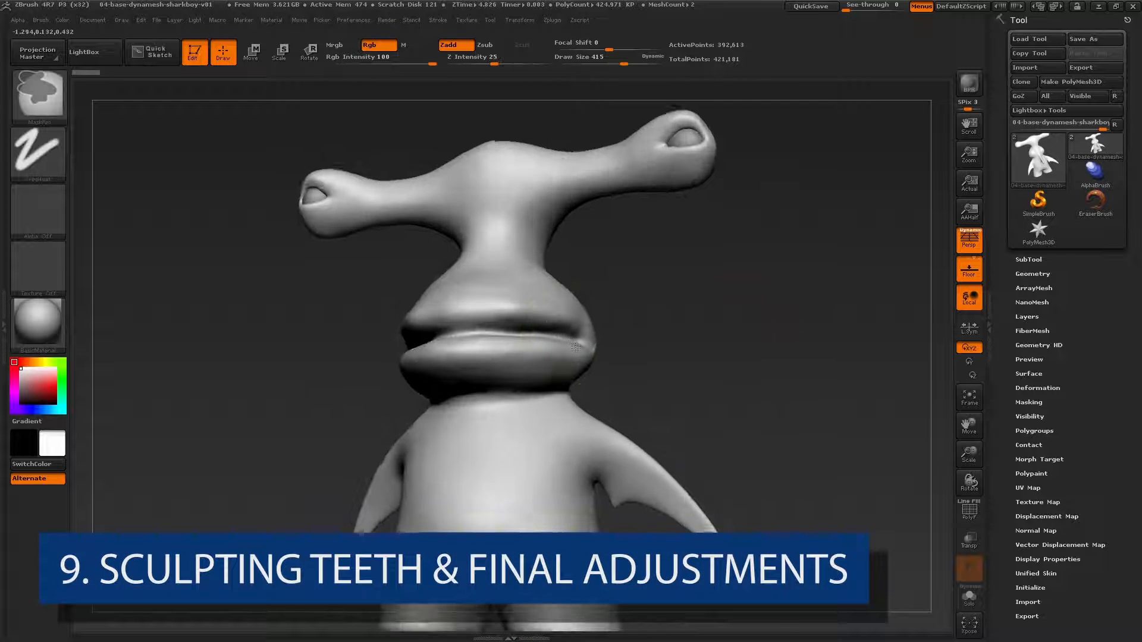
Mask the figure except for a thin strip along the inner edge of the lower lip
alt+drag(655, 357, 631, 372)
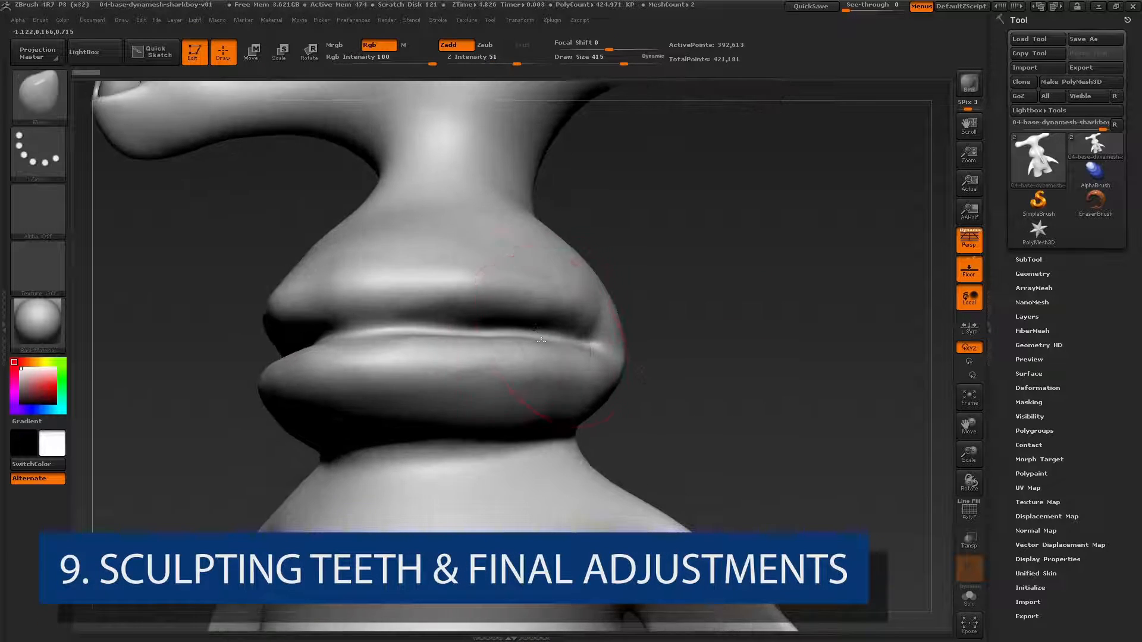
drag(595, 357, 512, 339)
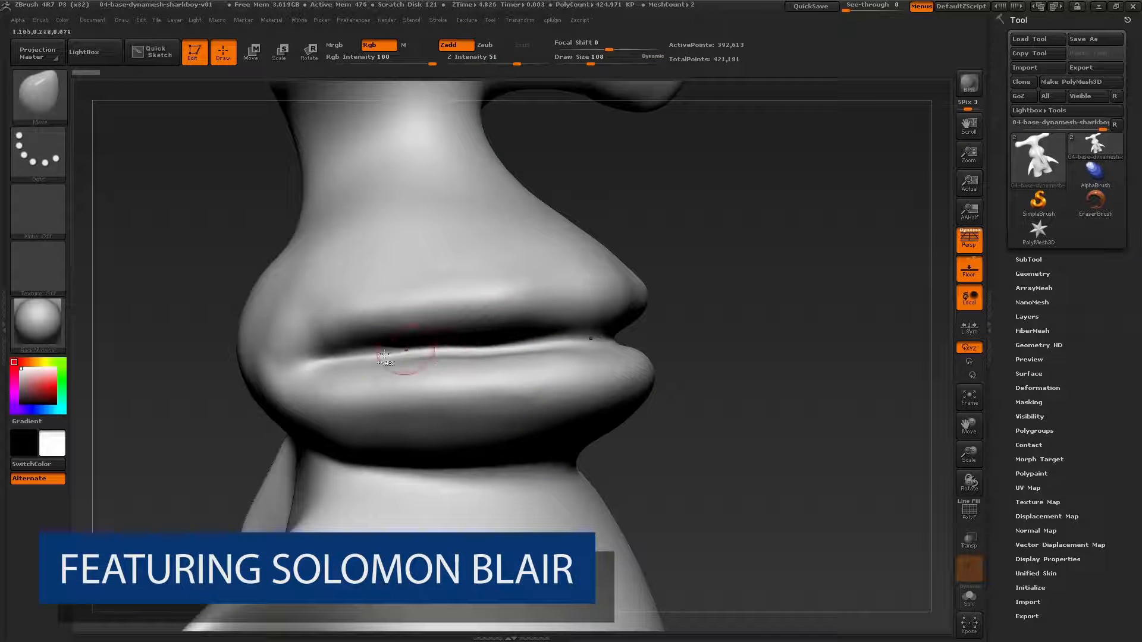
key(ctrl)
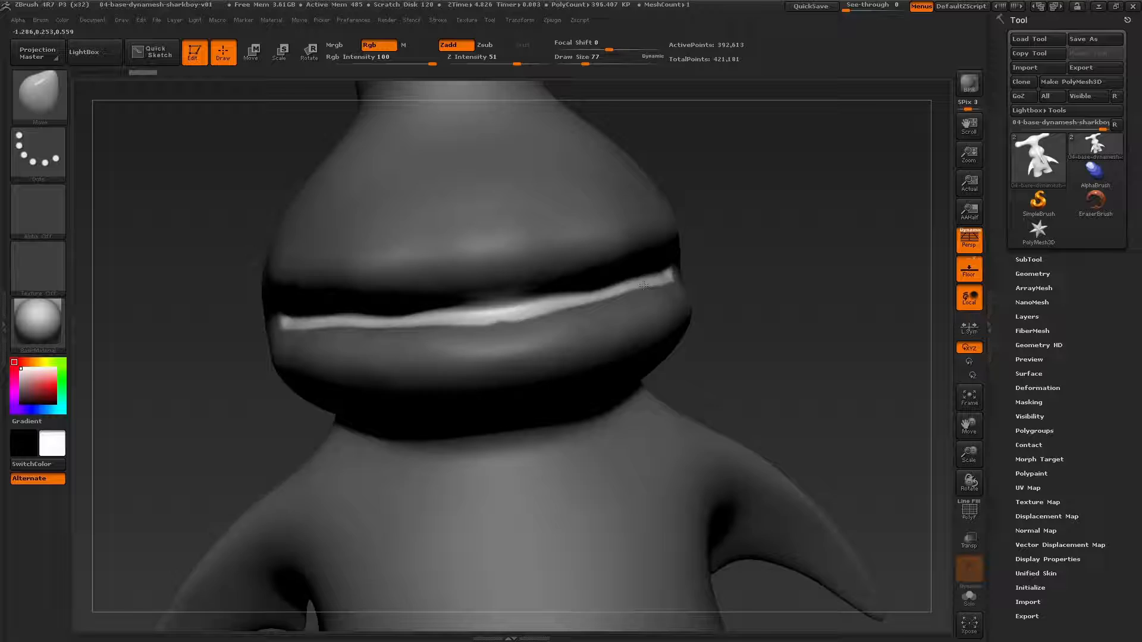
Reshape the unmasked inner edge of the lower lip with a larger Move brush, smooth it, and remesh the figure
key(s)
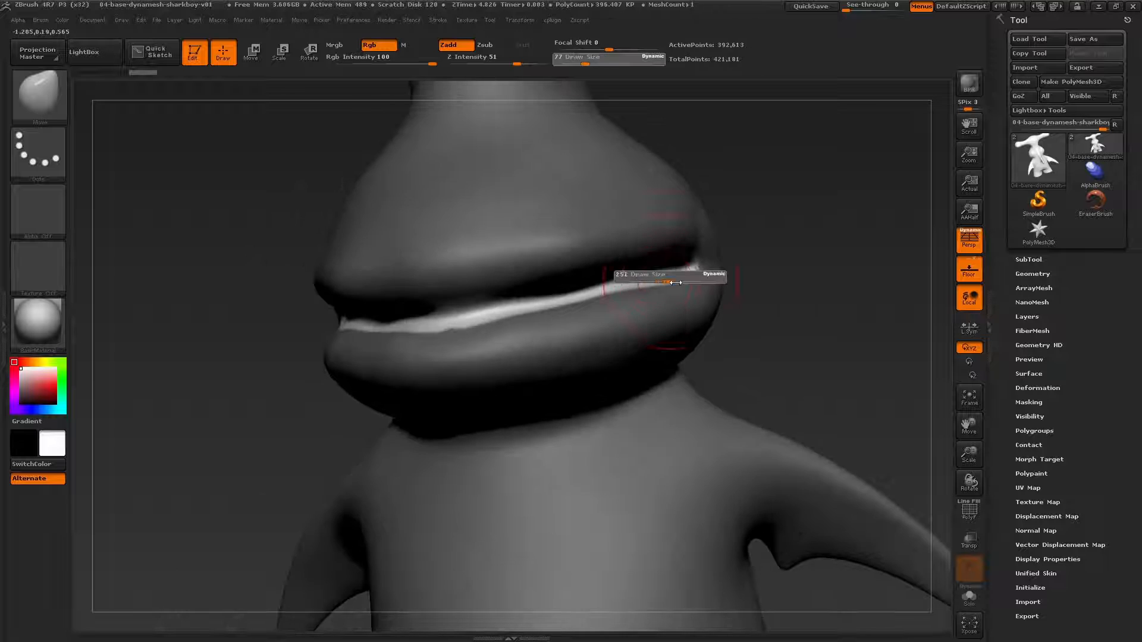
drag(676, 283, 696, 283)
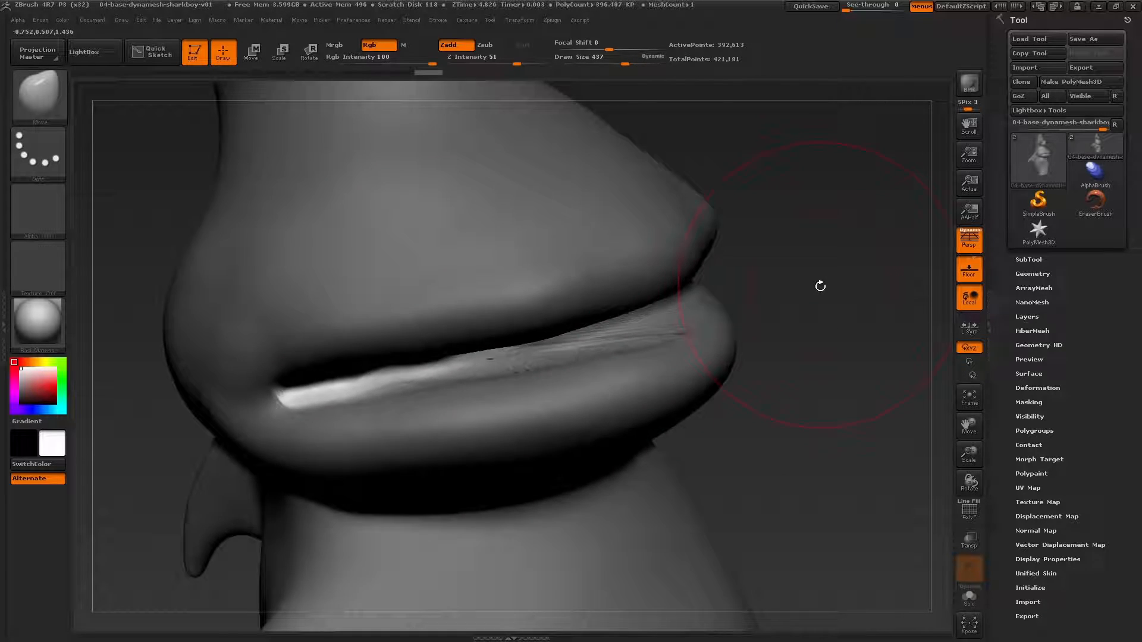
mouse_move(820, 286)
mouse_down()
mouse_move(849, 265)
mouse_move(747, 290)
mouse_move(794, 318)
mouse_up()
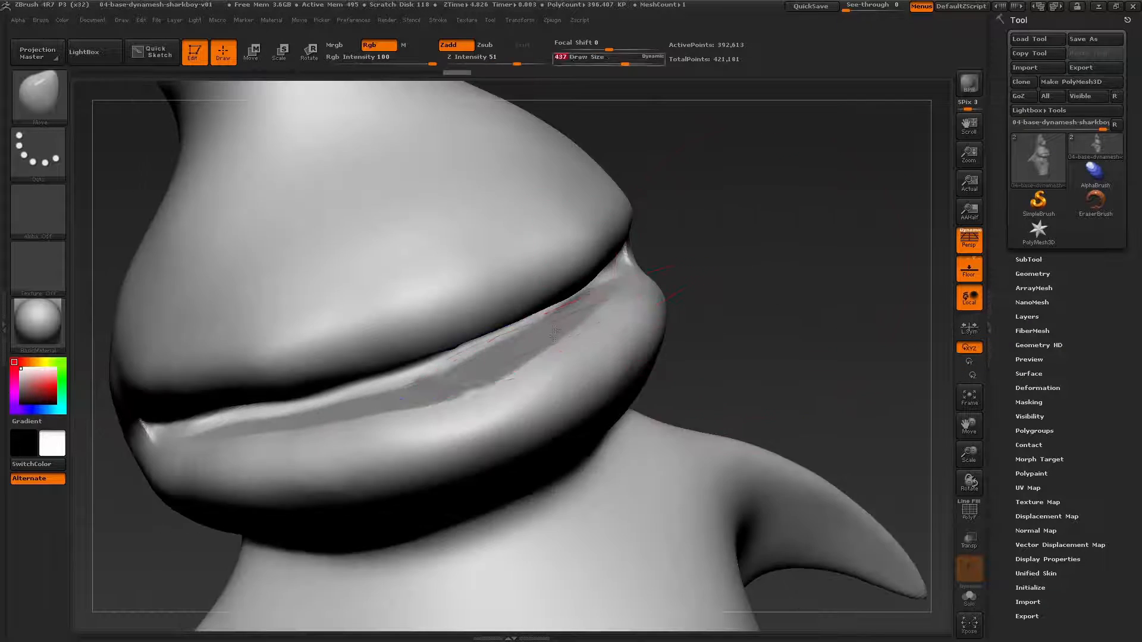
shift+drag(562, 337, 607, 295)
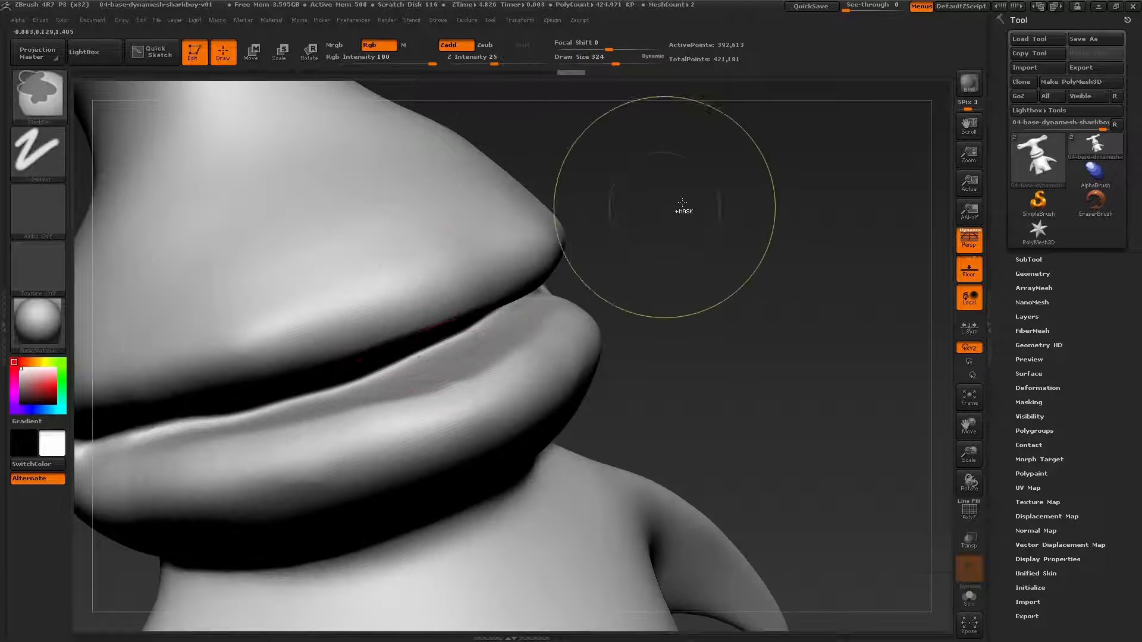
ctrl+drag(724, 214, 811, 357)
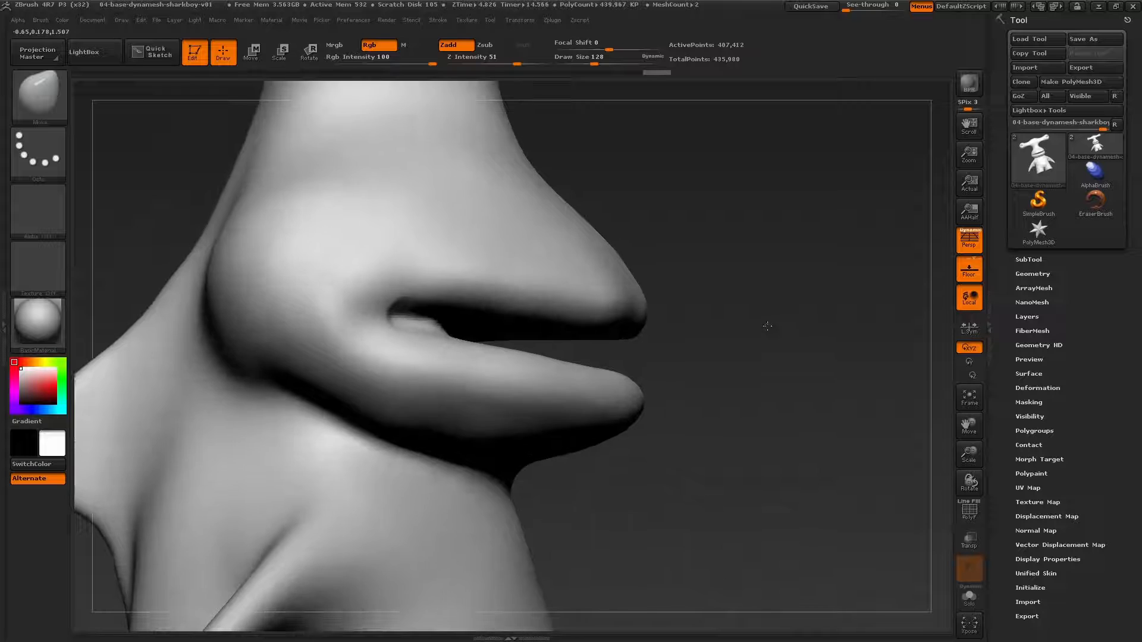
Try painting a freehand mask over the front and inner face of the lower lip
drag(766, 324, 805, 368)
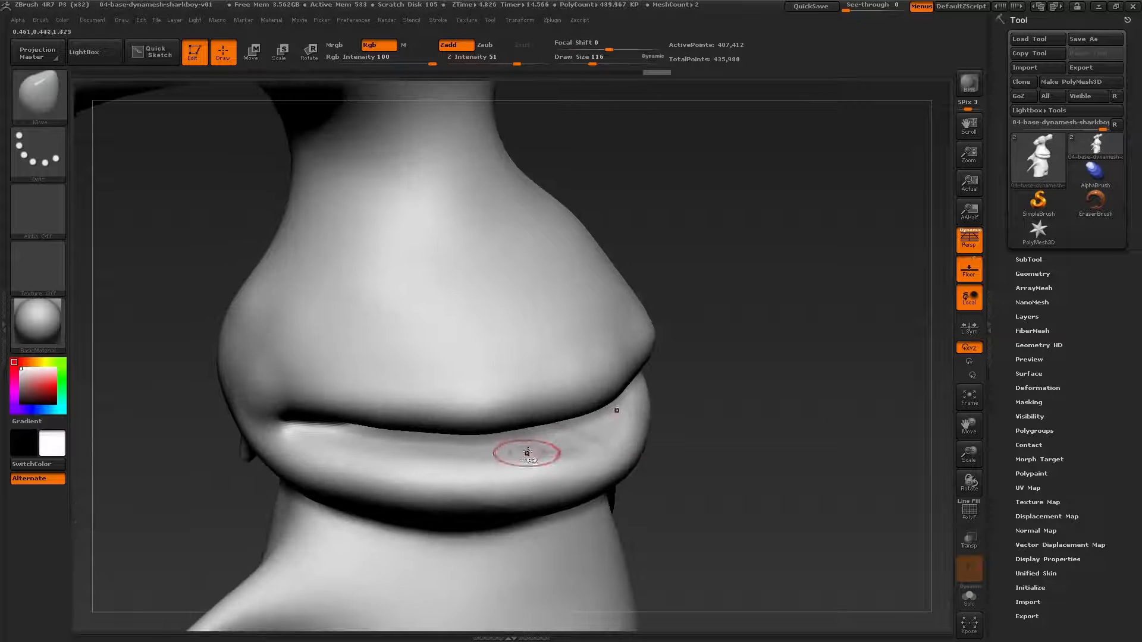
mouse_move(595, 446)
ctrl+mouse_down()
mouse_move(464, 470)
mouse_move(320, 446)
ctrl+mouse_up()
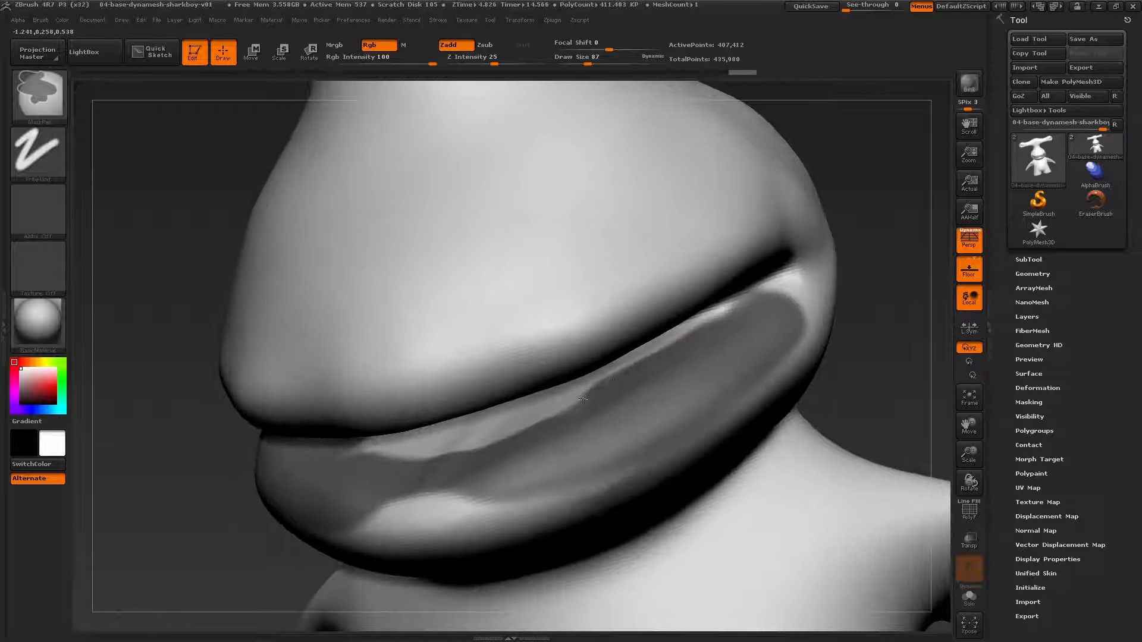
drag(583, 398, 484, 439)
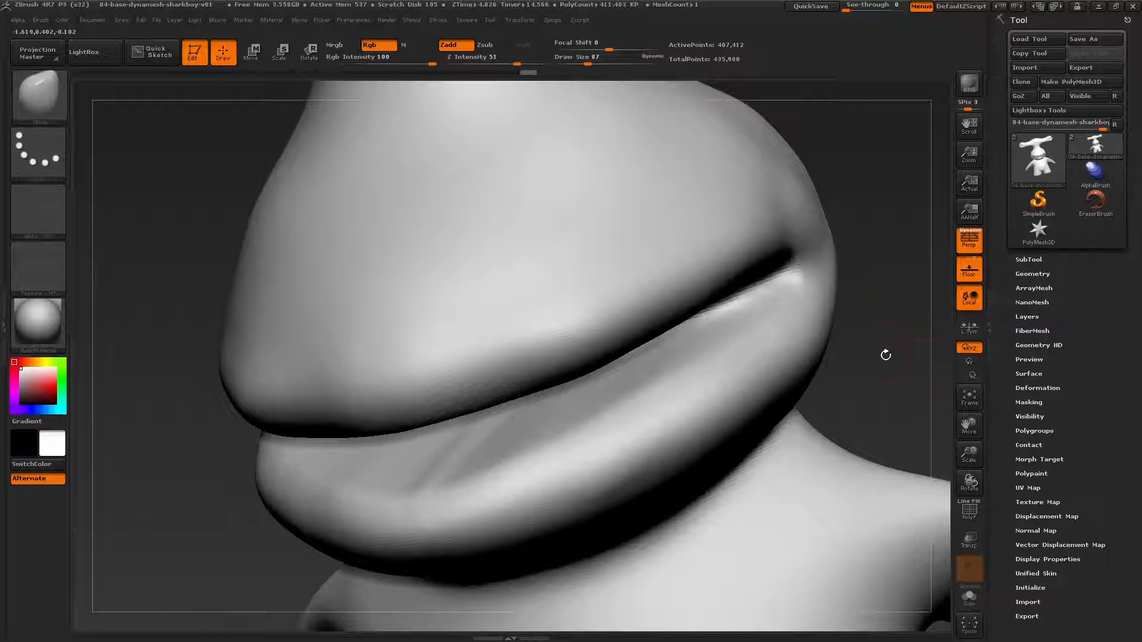
drag(884, 352, 692, 337)
mouse_move(757, 321)
alt+mouse_down()
mouse_move(800, 303)
mouse_move(760, 311)
mouse_move(778, 316)
alt+mouse_up()
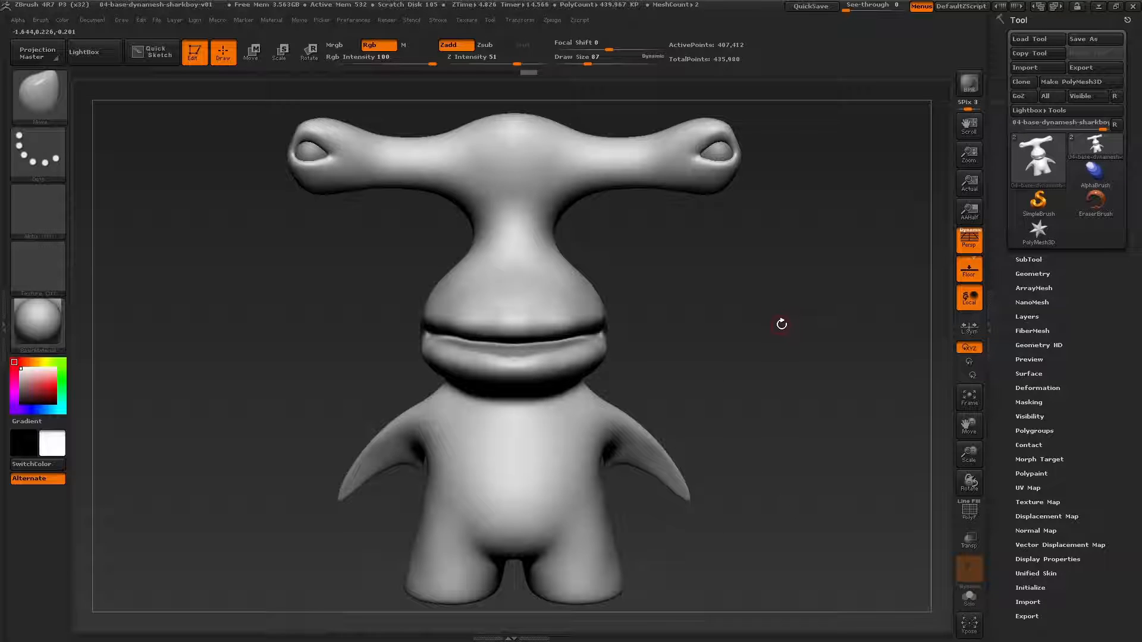
Switch the masking brush to MaskLasso
key(ctrl)
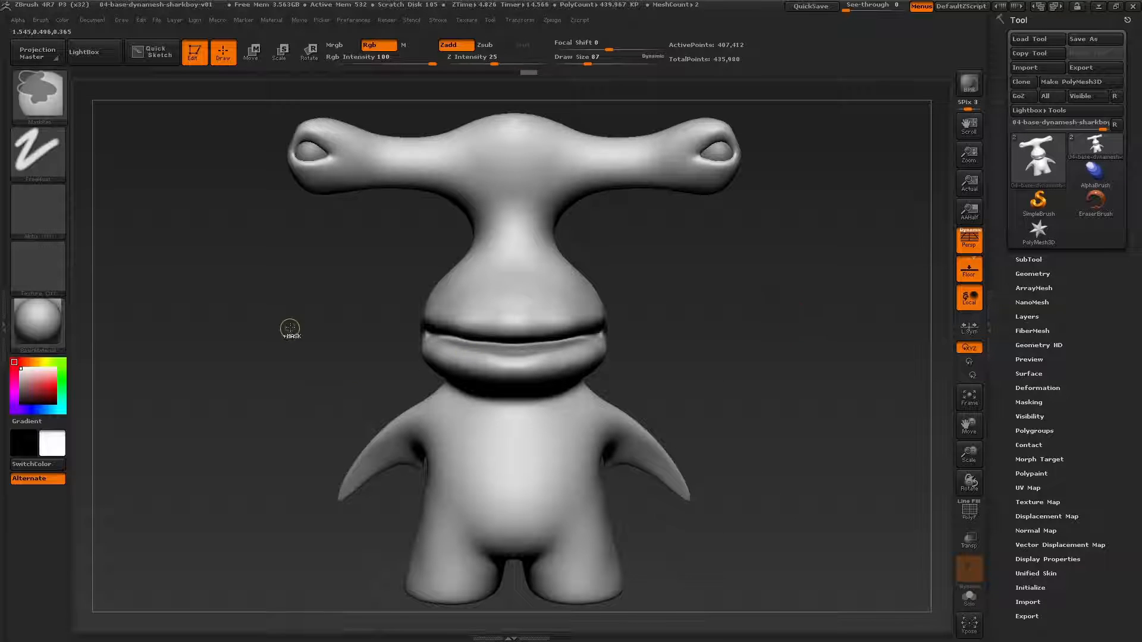
click(40, 95)
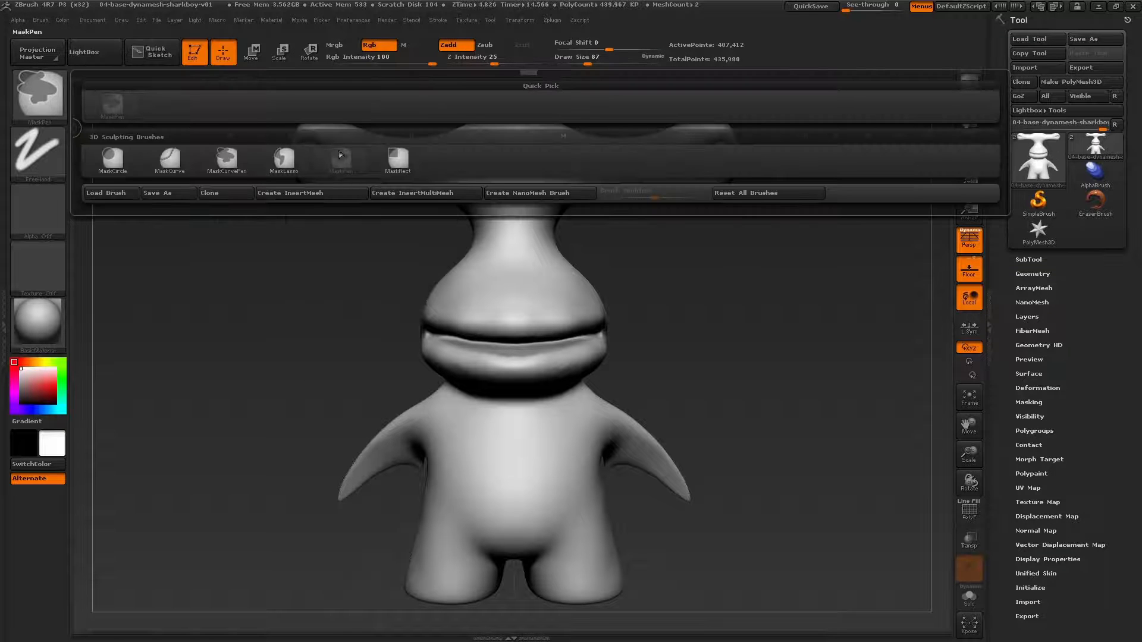
mouse_move(284, 162)
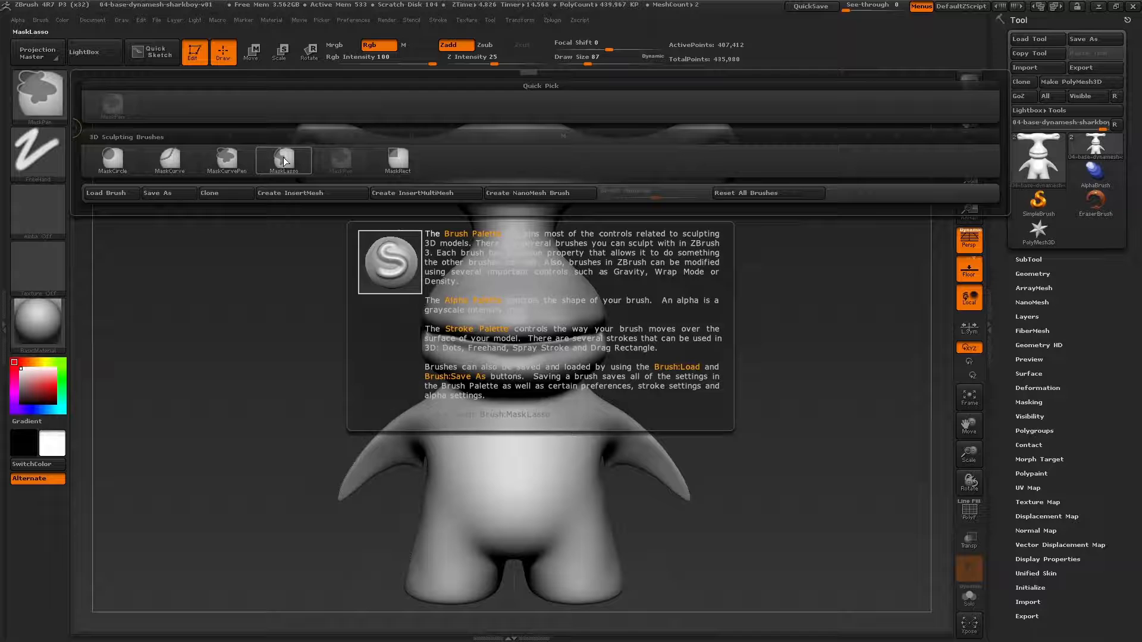
click(283, 161)
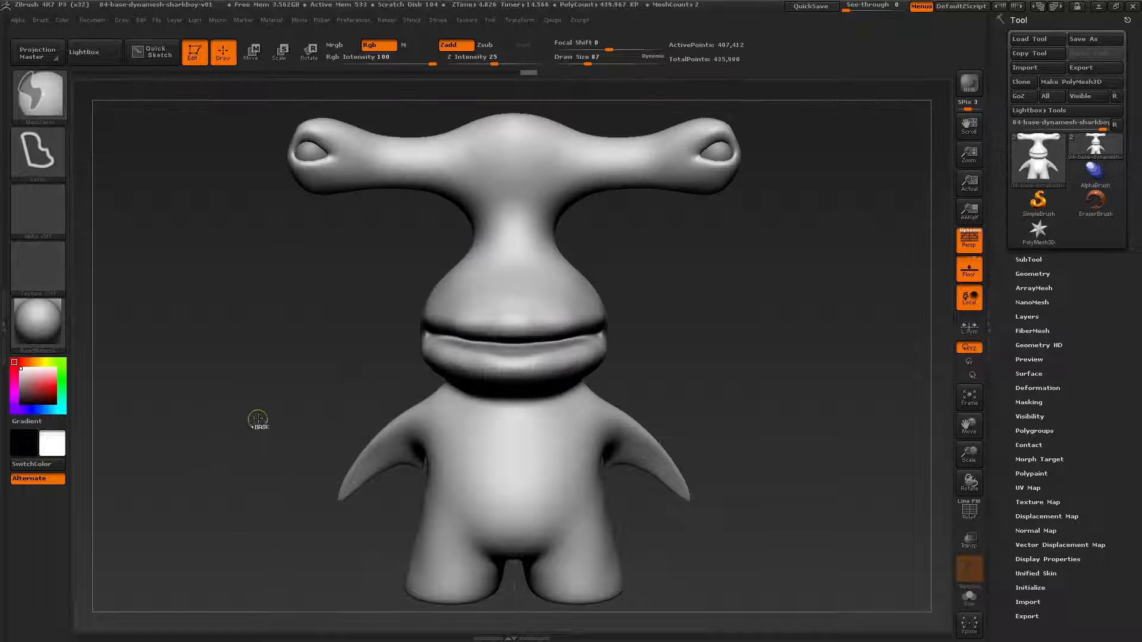
Try lasso-masking areas of the lower lip, body and head from the front
drag(724, 329, 702, 333)
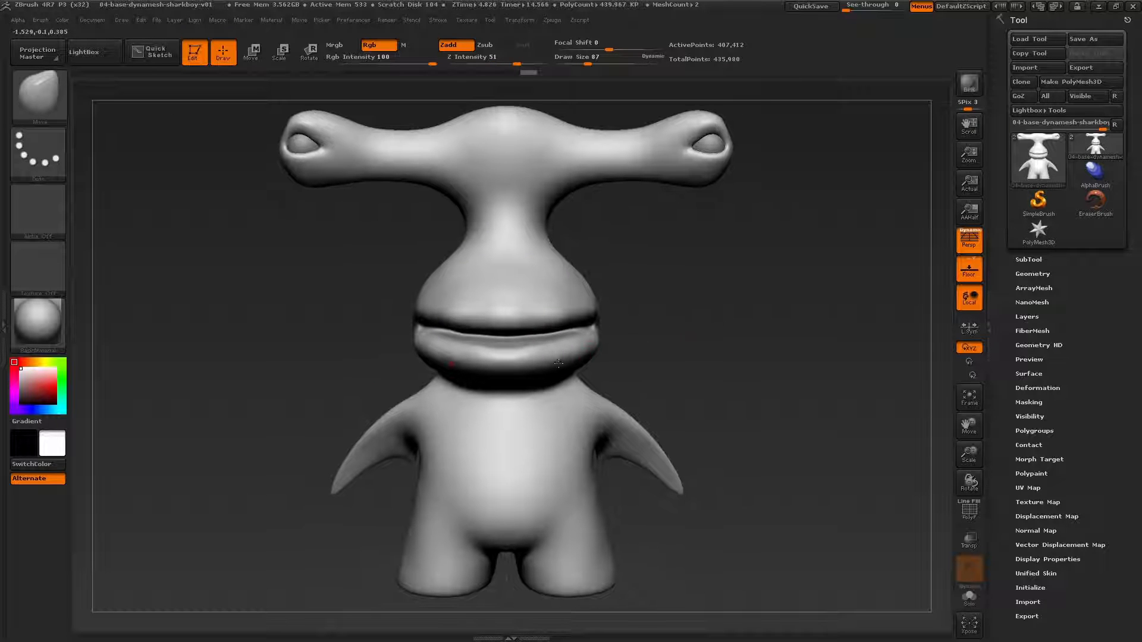
mouse_move(420, 332)
ctrl+mouse_down()
mouse_move(529, 420)
mouse_move(434, 503)
mouse_move(310, 526)
mouse_move(253, 483)
ctrl+mouse_up()
mouse_move(785, 370)
mouse_down()
mouse_move(752, 381)
mouse_move(784, 368)
mouse_move(791, 349)
mouse_move(769, 302)
mouse_up()
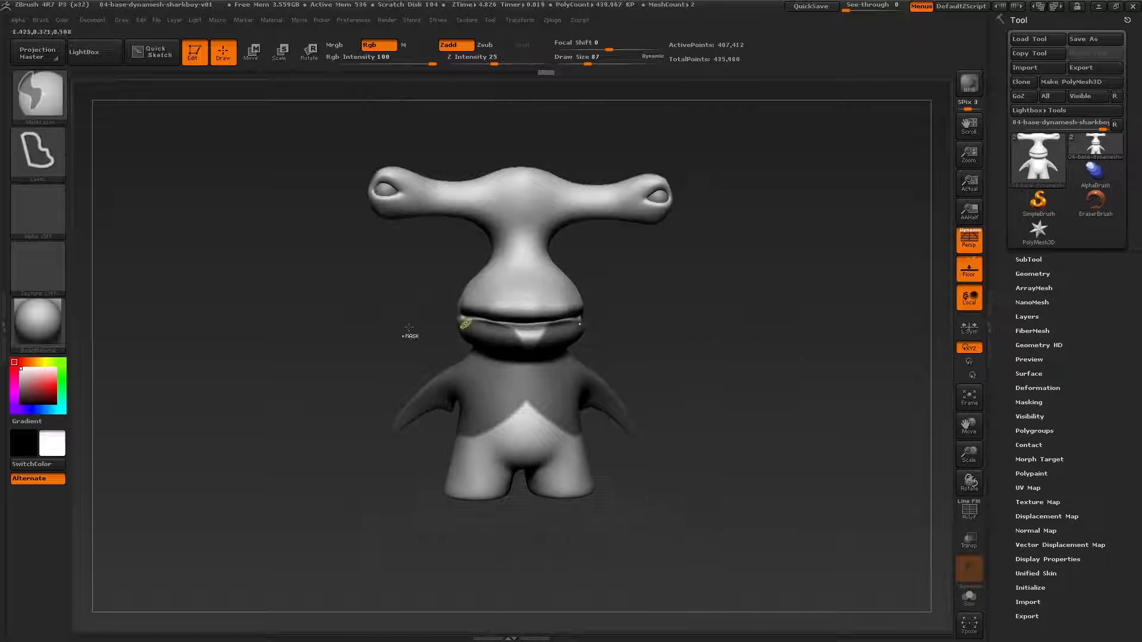
mouse_move(319, 347)
ctrl+mouse_down()
mouse_move(493, 189)
mouse_move(550, 345)
mouse_move(500, 484)
mouse_move(327, 503)
ctrl+mouse_up()
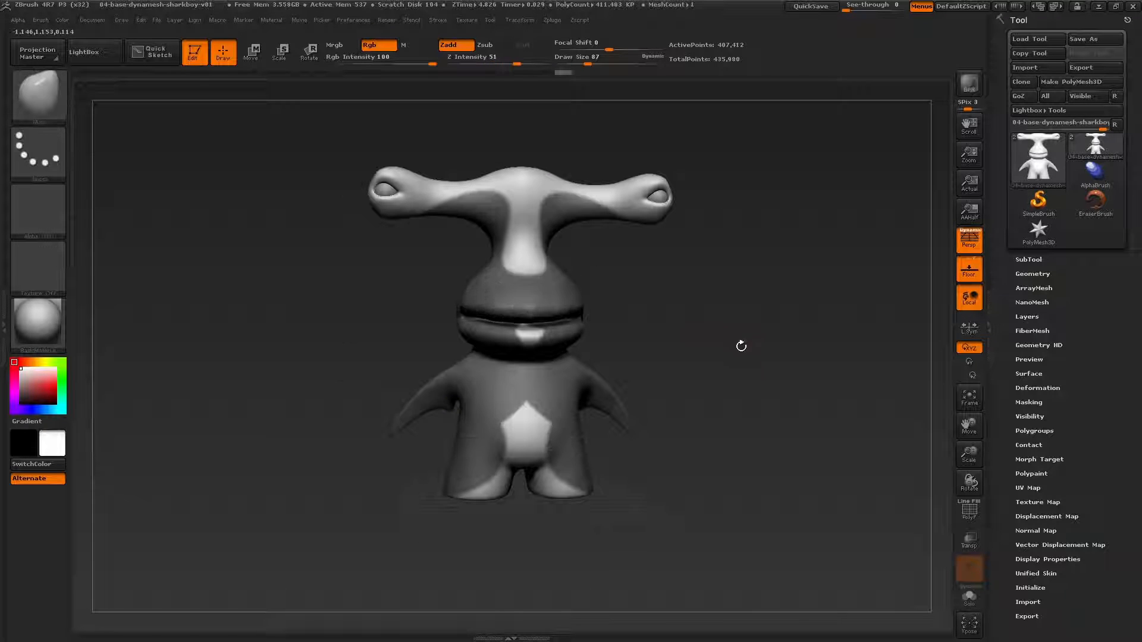
mouse_move(331, 273)
ctrl+mouse_down()
mouse_move(331, 184)
mouse_move(344, 306)
ctrl+mouse_up()
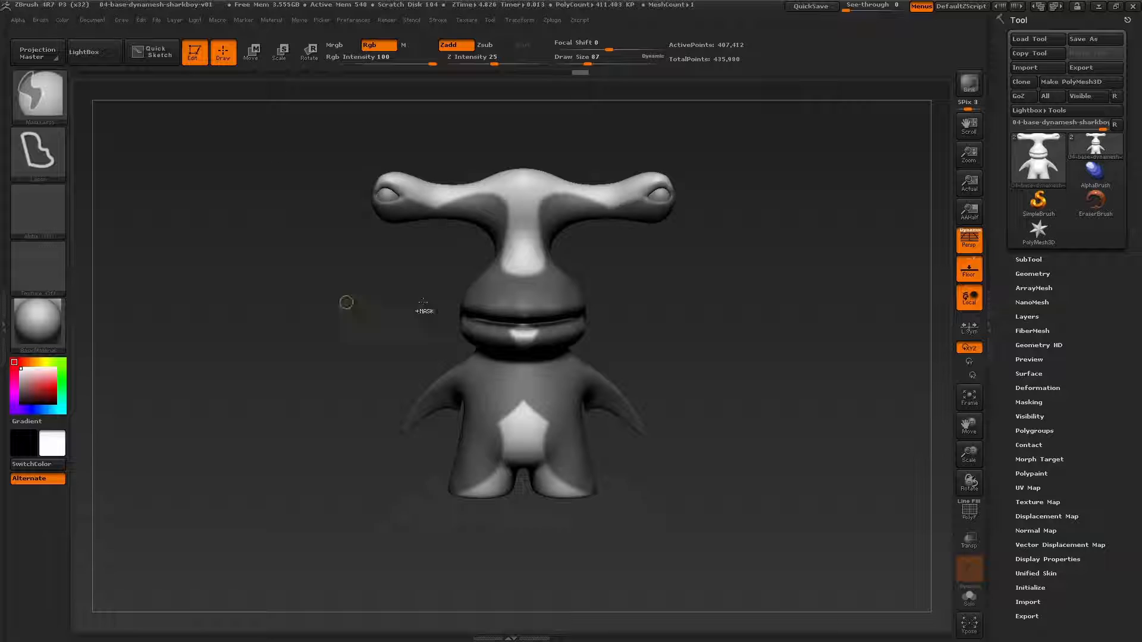
drag(714, 378, 745, 380)
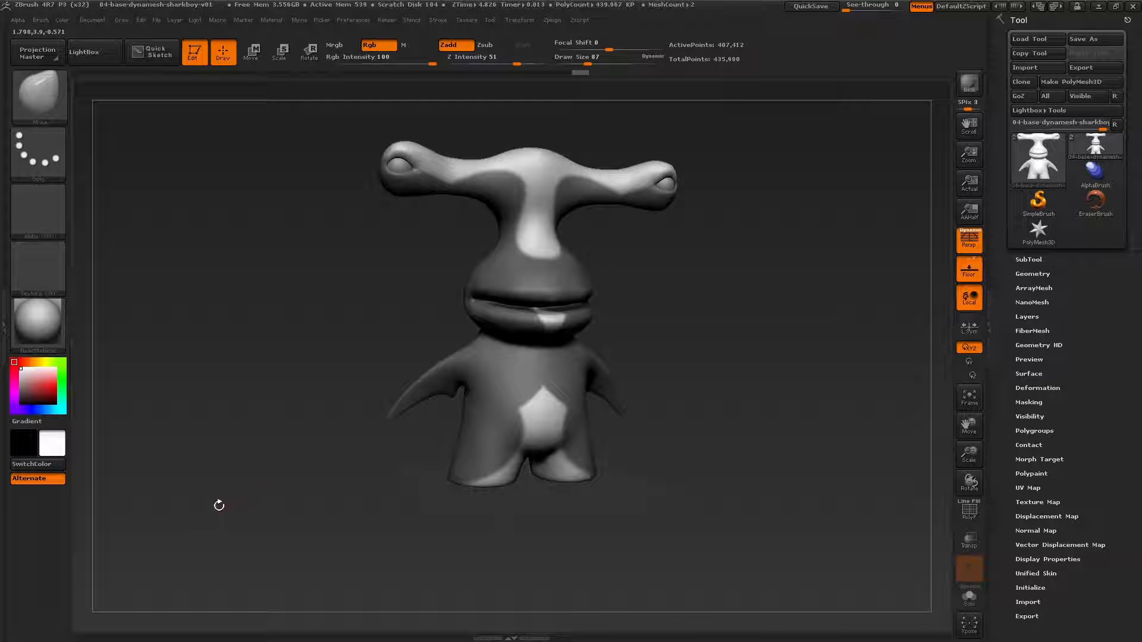
Try subtracting lasso areas from the mask over the body and head, and clear the mask
key(ctrl)
mouse_move(439, 278)
ctrl+mouse_down()
mouse_move(467, 287)
mouse_move(517, 385)
mouse_move(495, 420)
mouse_move(356, 515)
mouse_move(259, 516)
ctrl+mouse_up()
mouse_move(747, 423)
mouse_down()
mouse_move(702, 425)
mouse_move(716, 432)
mouse_up()
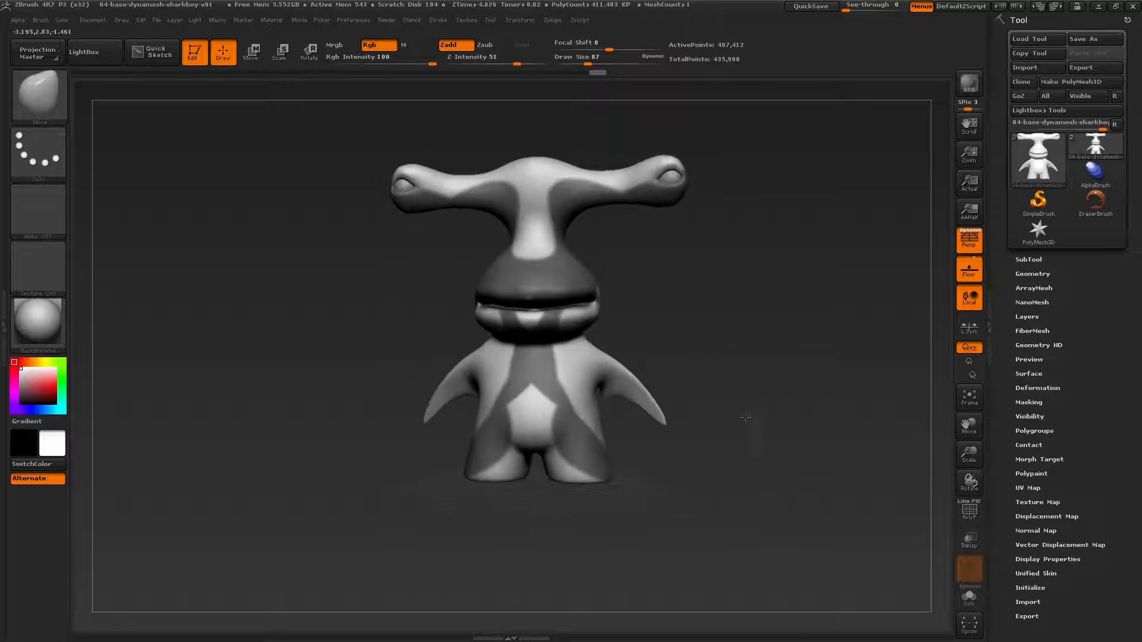
mouse_move(432, 553)
ctrl+alt+mouse_down()
mouse_move(393, 374)
mouse_move(684, 428)
mouse_move(658, 426)
mouse_move(660, 403)
ctrl+alt+mouse_up()
key(ctrl)
ctrl+alt+drag(476, 272, 487, 395)
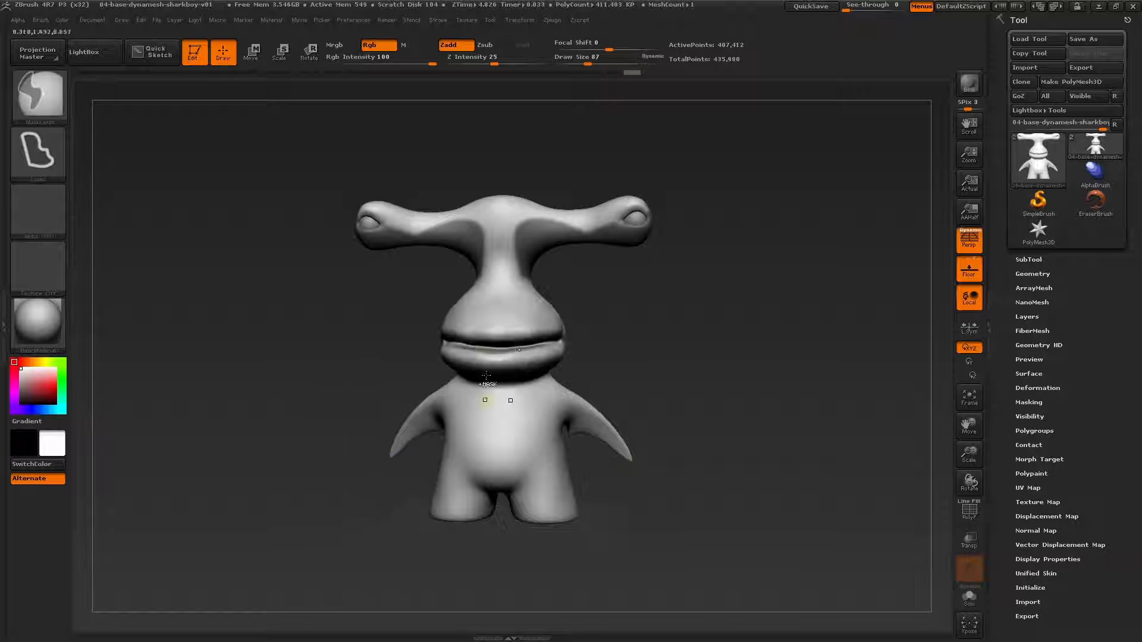
ctrl+right_drag(488, 380, 488, 286)
mouse_move(344, 257)
ctrl+alt+mouse_down()
mouse_move(384, 215)
mouse_move(428, 256)
mouse_move(607, 309)
ctrl+alt+mouse_up()
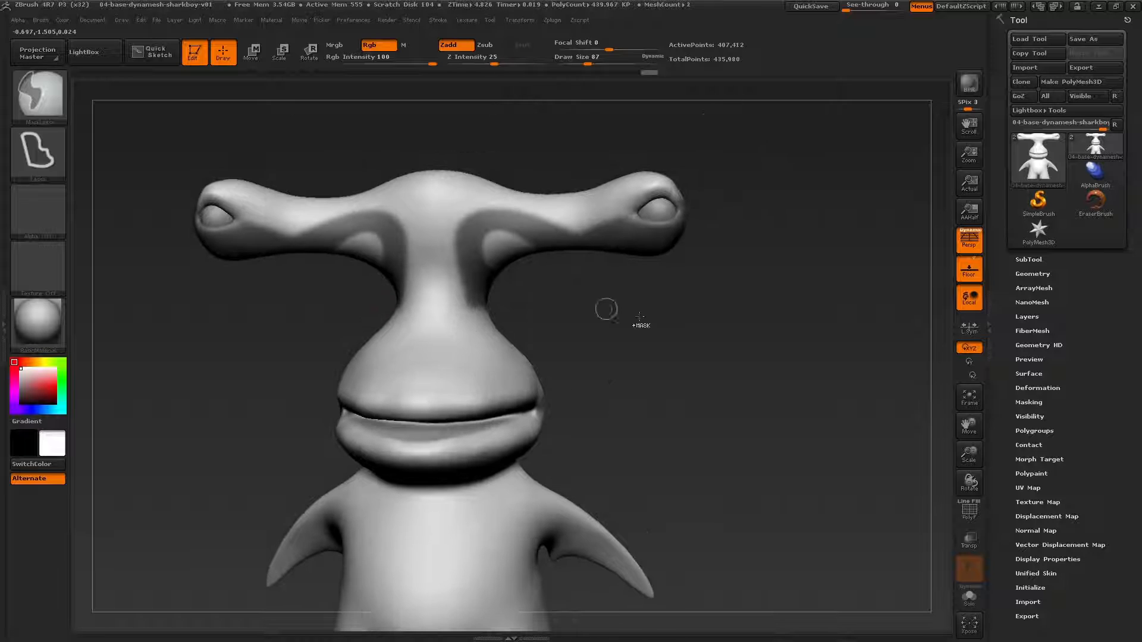
mouse_move(714, 443)
ctrl+mouse_down()
mouse_move(674, 429)
mouse_move(701, 329)
mouse_move(732, 369)
ctrl+mouse_up()
Try lasso-masking the lower lip from the front, inspect the mask around the back, and clear it
mouse_move(681, 324)
alt+mouse_down()
mouse_move(719, 320)
mouse_move(711, 339)
mouse_move(676, 331)
mouse_move(725, 349)
mouse_move(640, 339)
alt+mouse_up()
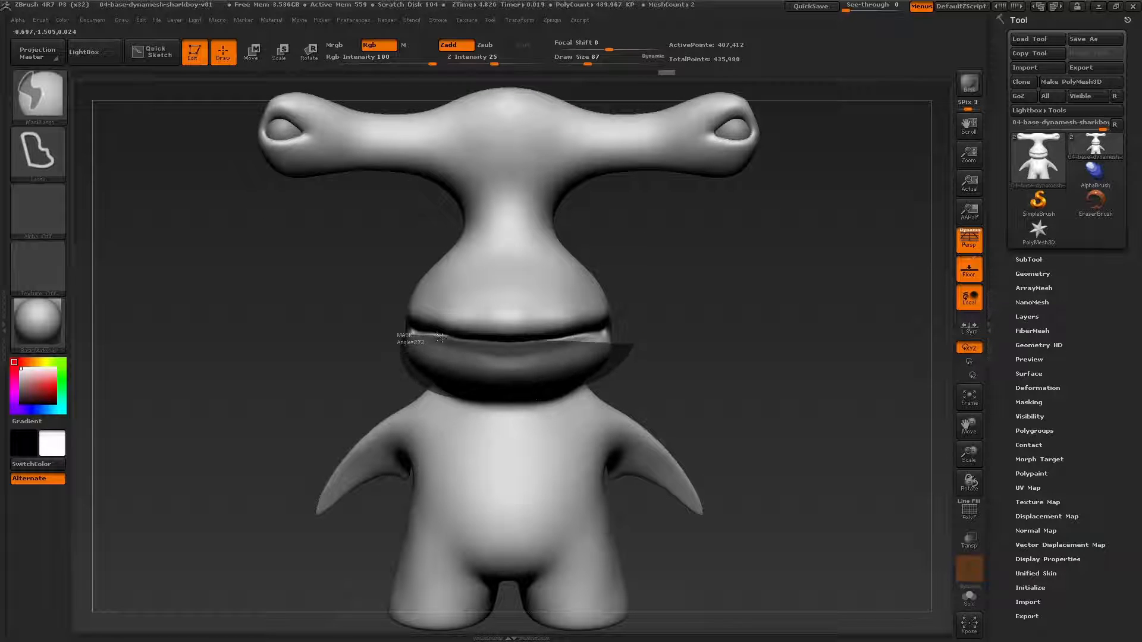
ctrl+drag(608, 327, 630, 351)
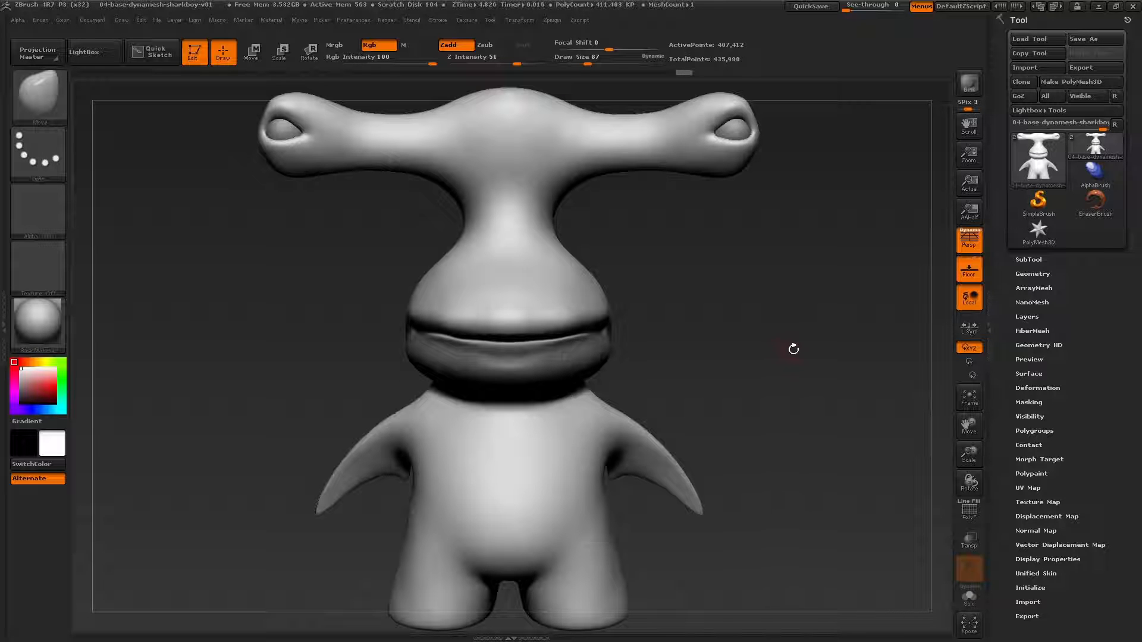
mouse_move(794, 349)
mouse_down()
mouse_move(737, 343)
mouse_move(642, 360)
mouse_move(784, 343)
mouse_up()
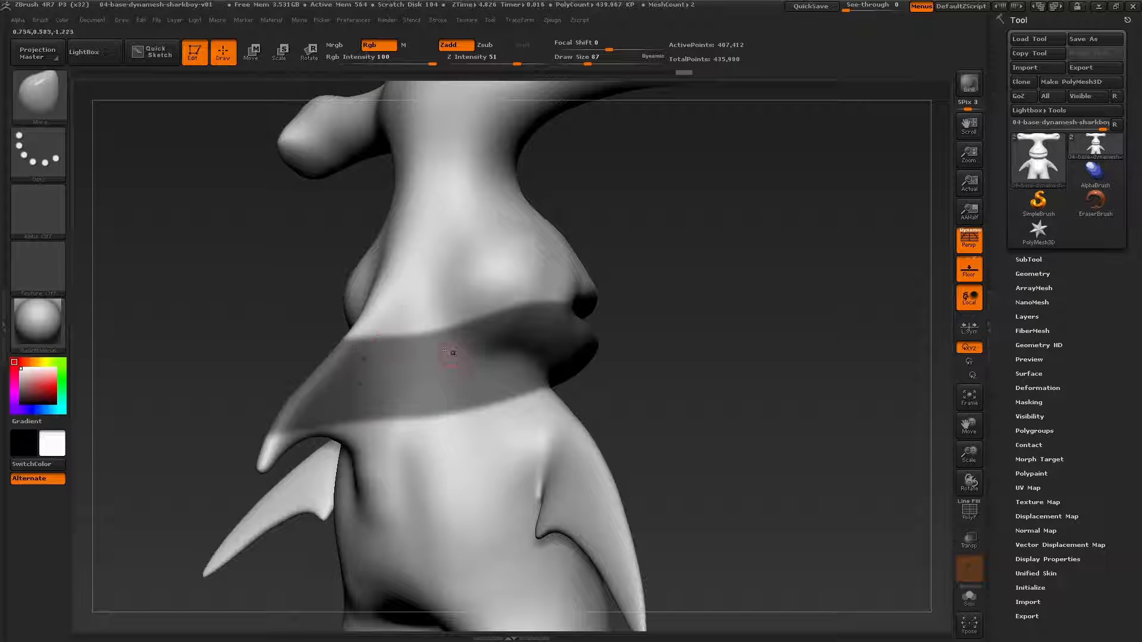
drag(389, 390, 794, 446)
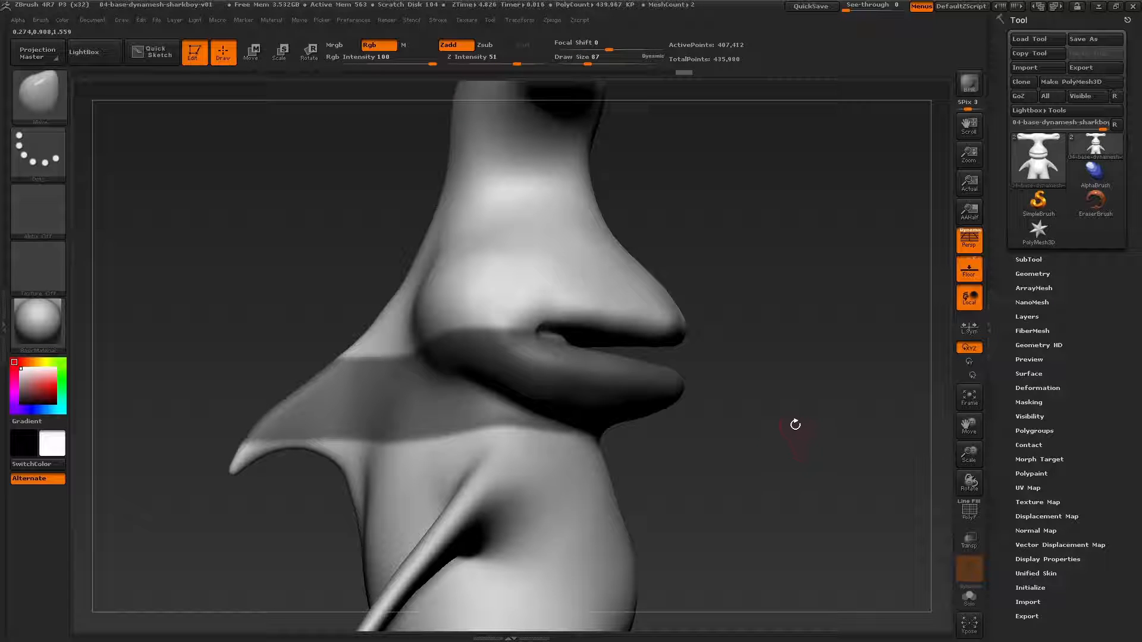
ctrl+click(813, 453)
Lasso-mask the lower jaw from the side and raise the upper lip with the Move brush at draw size 734 to open the mouth
mouse_move(783, 383)
mouse_down()
mouse_move(802, 415)
mouse_move(771, 395)
mouse_move(494, 440)
mouse_move(456, 338)
mouse_up()
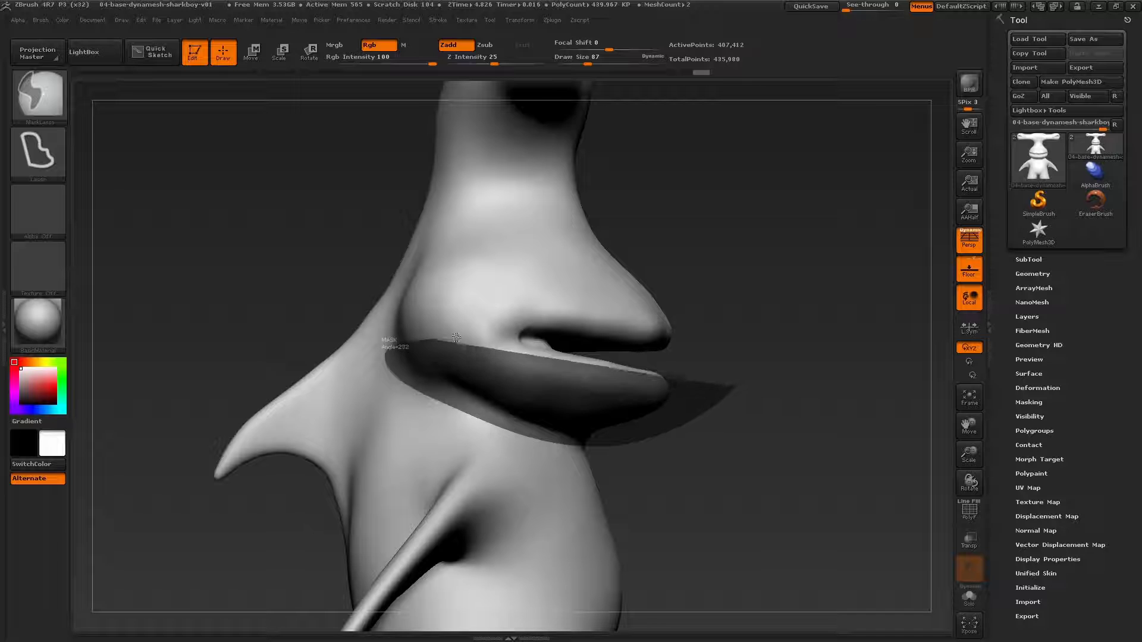
mouse_move(762, 402)
ctrl+mouse_down()
mouse_move(702, 391)
mouse_move(778, 413)
mouse_move(745, 389)
mouse_move(702, 412)
mouse_move(631, 390)
mouse_move(676, 382)
mouse_move(714, 396)
mouse_move(776, 355)
mouse_move(581, 352)
ctrl+mouse_up()
key(s)
click(580, 351)
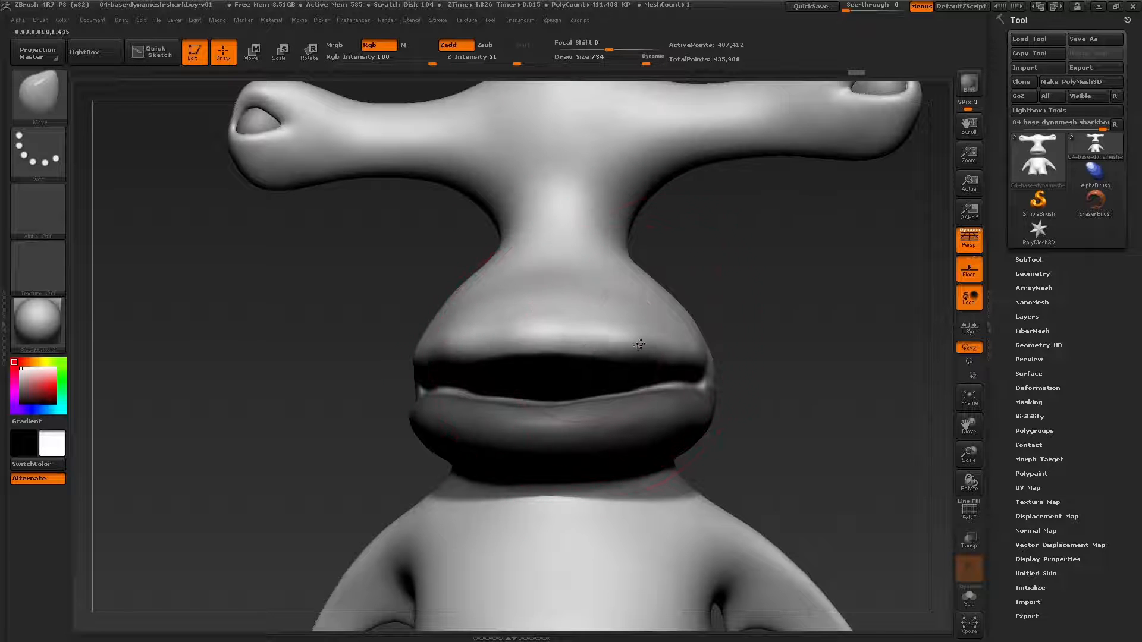
right_drag(599, 343, 543, 338)
right_drag(416, 356, 804, 306)
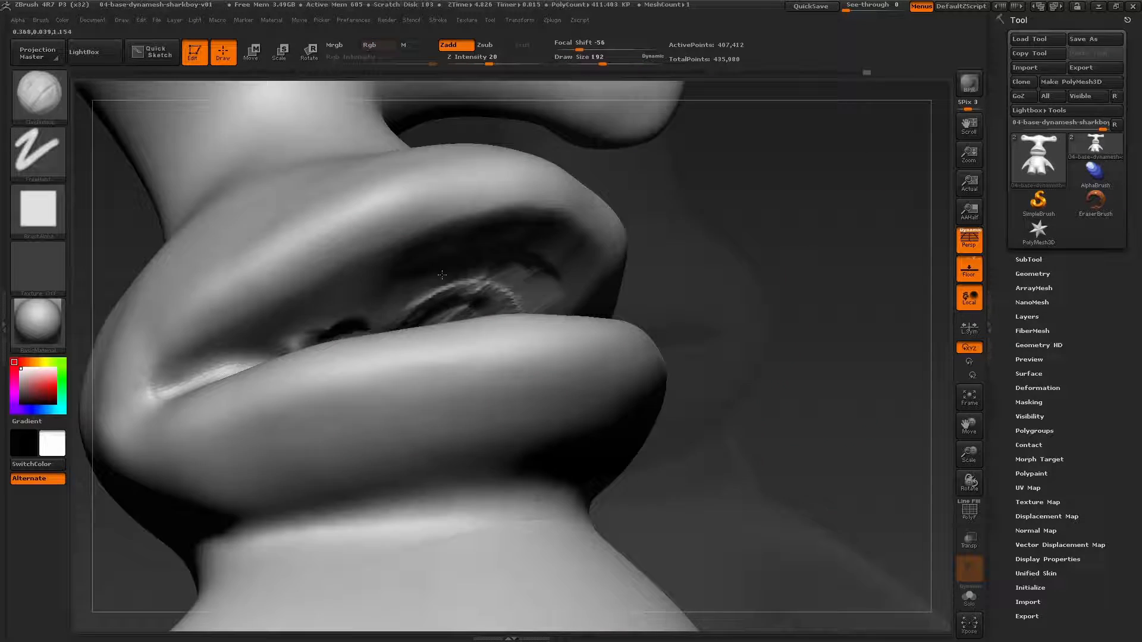
Build up the inside of the open mouth behind the lower lip with ClayBuildup strokes
right_drag(442, 275, 381, 298)
drag(357, 324, 424, 299)
right_drag(474, 292, 515, 288)
drag(464, 313, 513, 291)
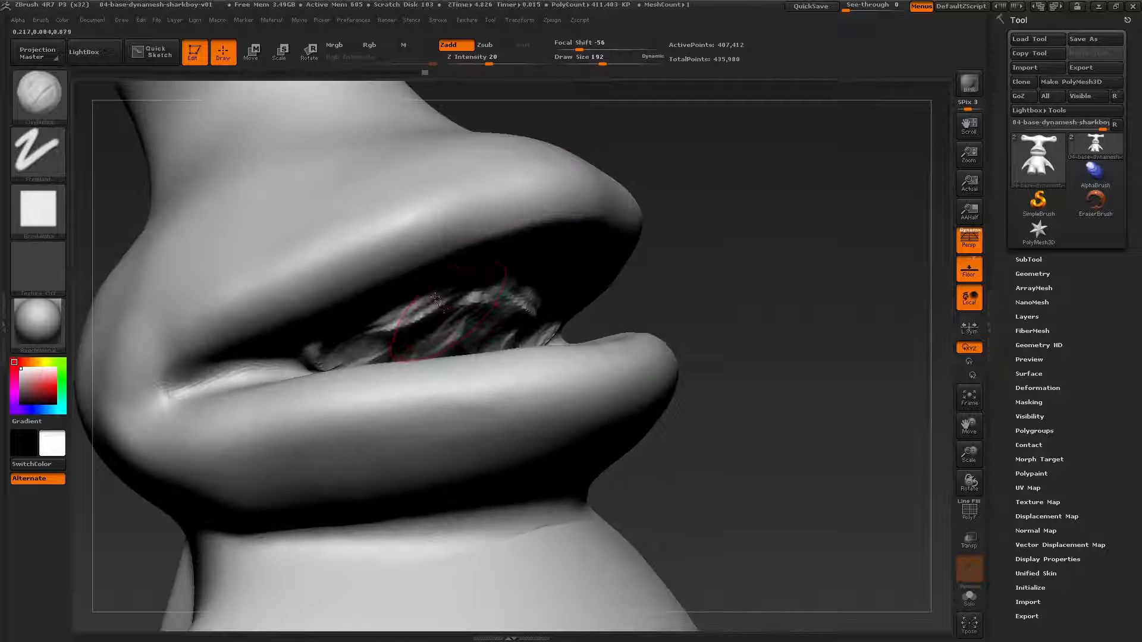
right_drag(476, 297, 354, 315)
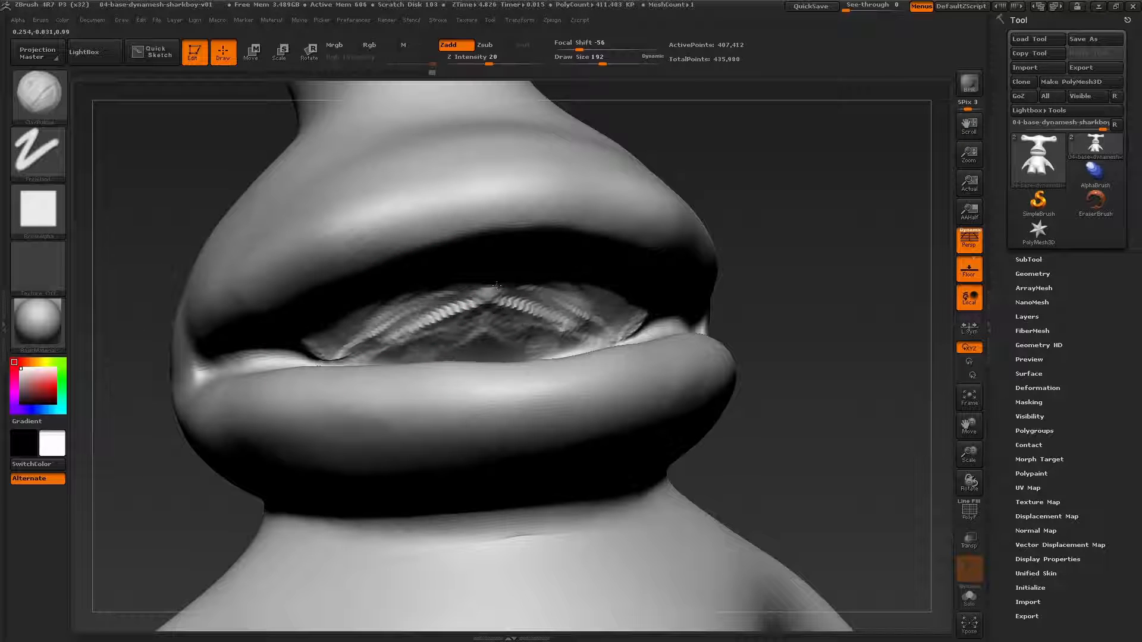
right_drag(484, 323, 500, 320)
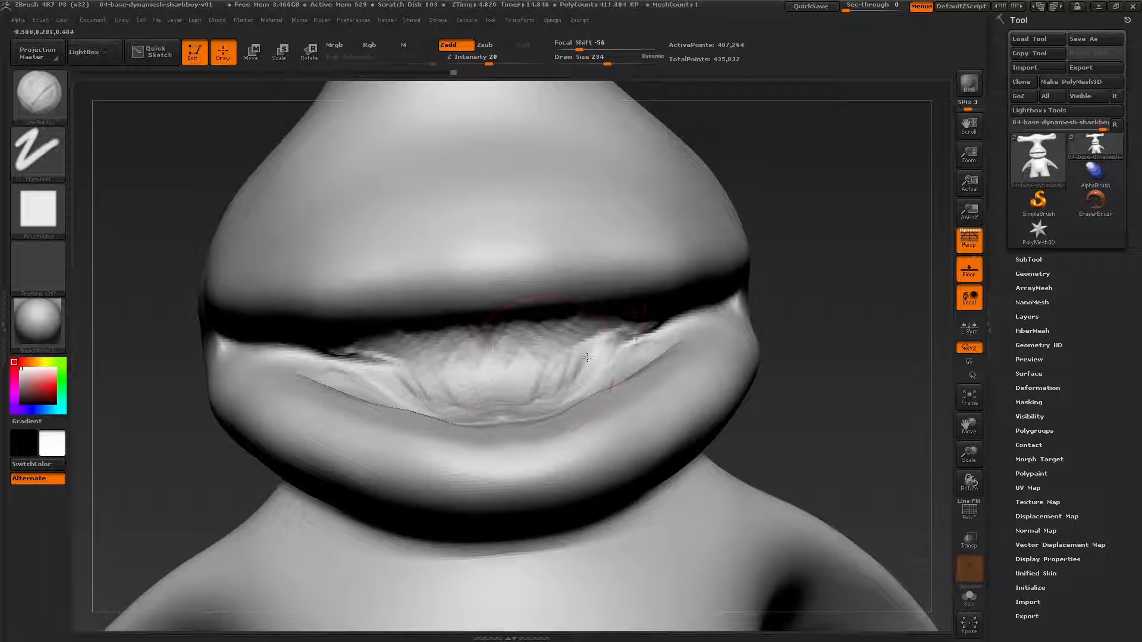
mouse_move(587, 357)
right_down()
mouse_move(590, 370)
mouse_move(523, 414)
right_up()
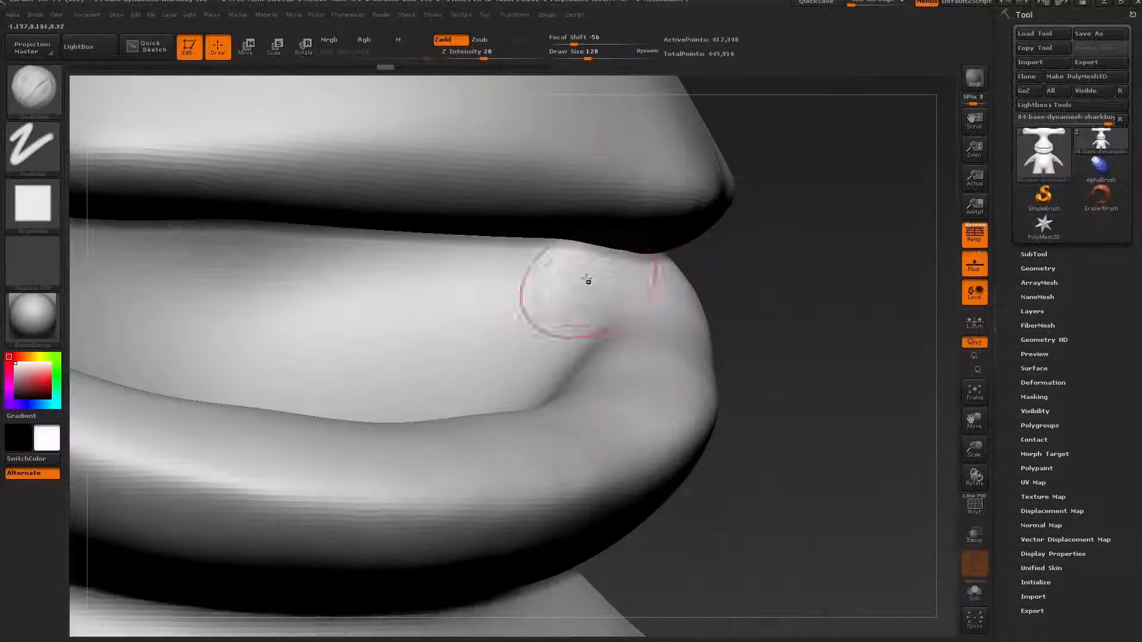
Build up and smooth the inner edge and corner of the lower lip with the ClayBuildup brush at draw size 120
right_drag(609, 400, 581, 362)
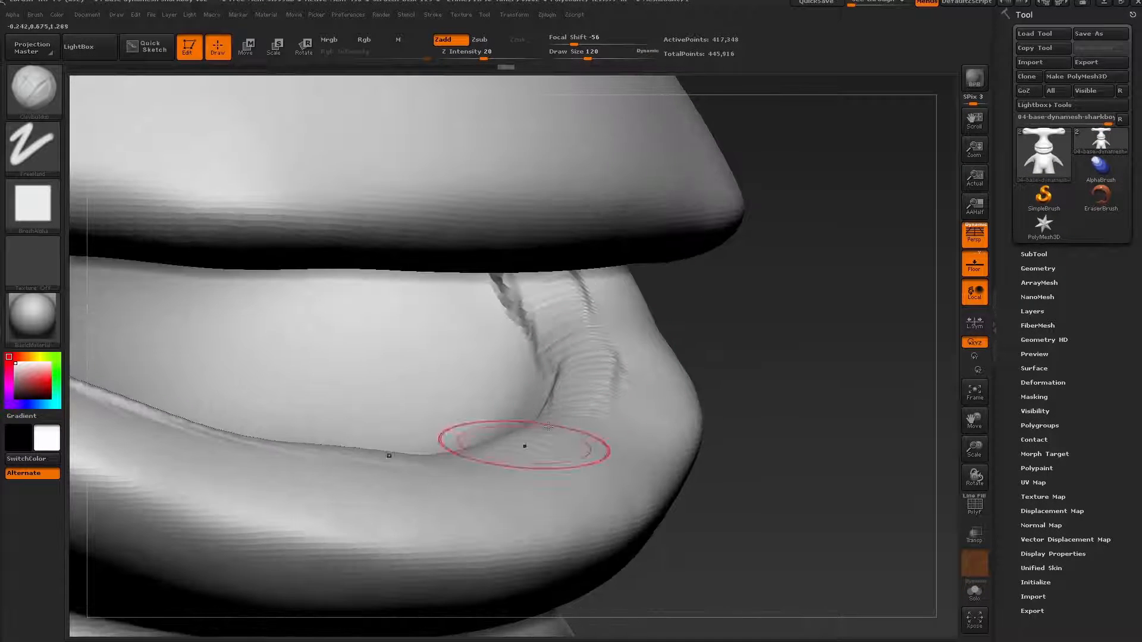
drag(249, 442, 493, 465)
shift+drag(538, 356, 512, 309)
right_drag(518, 331, 543, 401)
drag(519, 476, 548, 418)
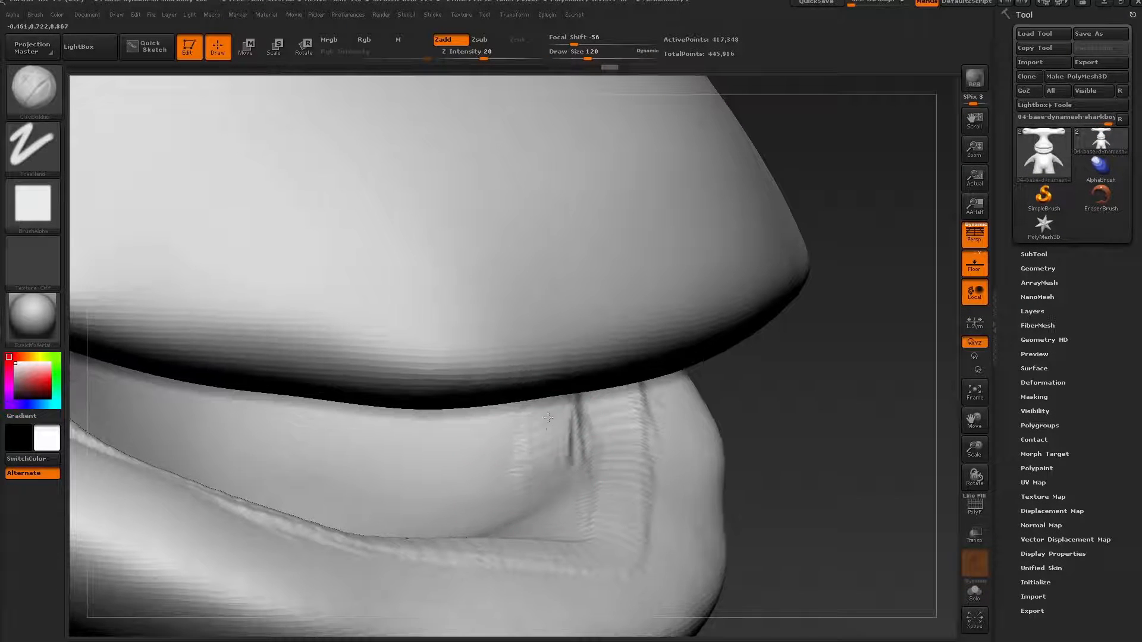
Add ClayBuildup strokes at draw size 51 along the underside of the upper lip from corner to corner
right_drag(548, 494, 523, 548)
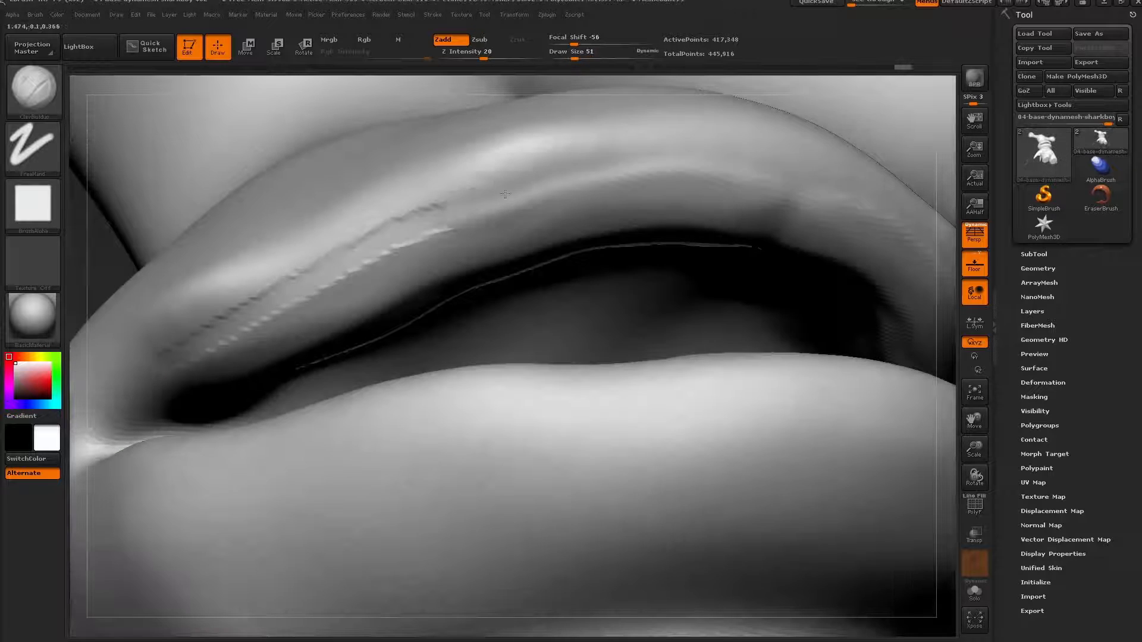
mouse_move(505, 194)
mouse_down()
mouse_move(940, 256)
mouse_move(488, 200)
mouse_move(179, 371)
mouse_up()
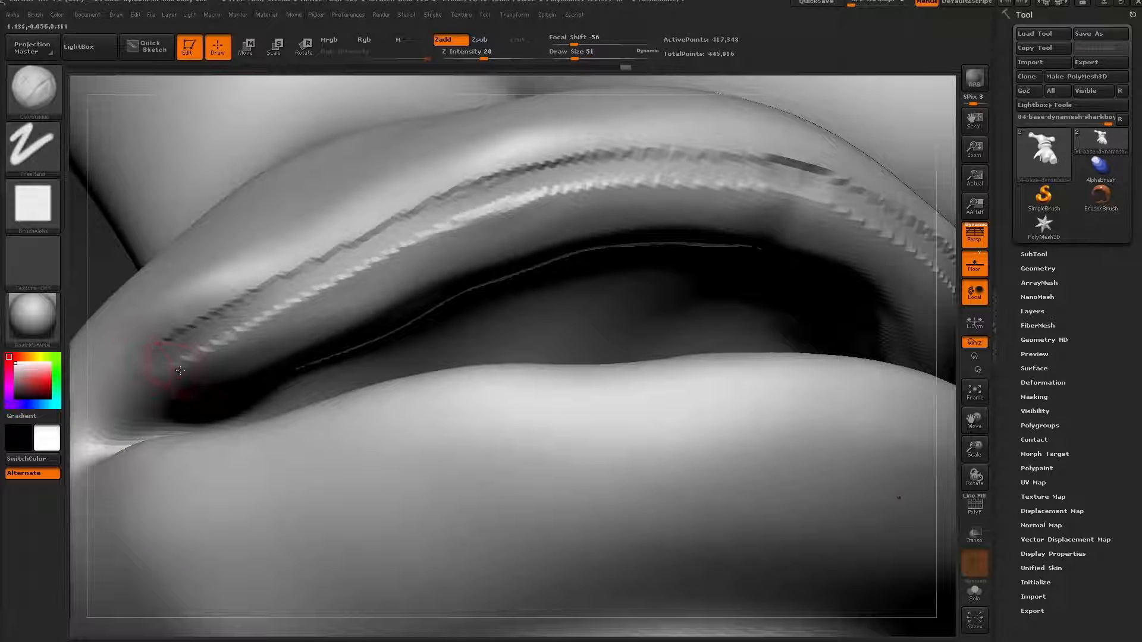
mouse_move(360, 290)
mouse_down()
mouse_move(714, 197)
mouse_move(892, 250)
mouse_up()
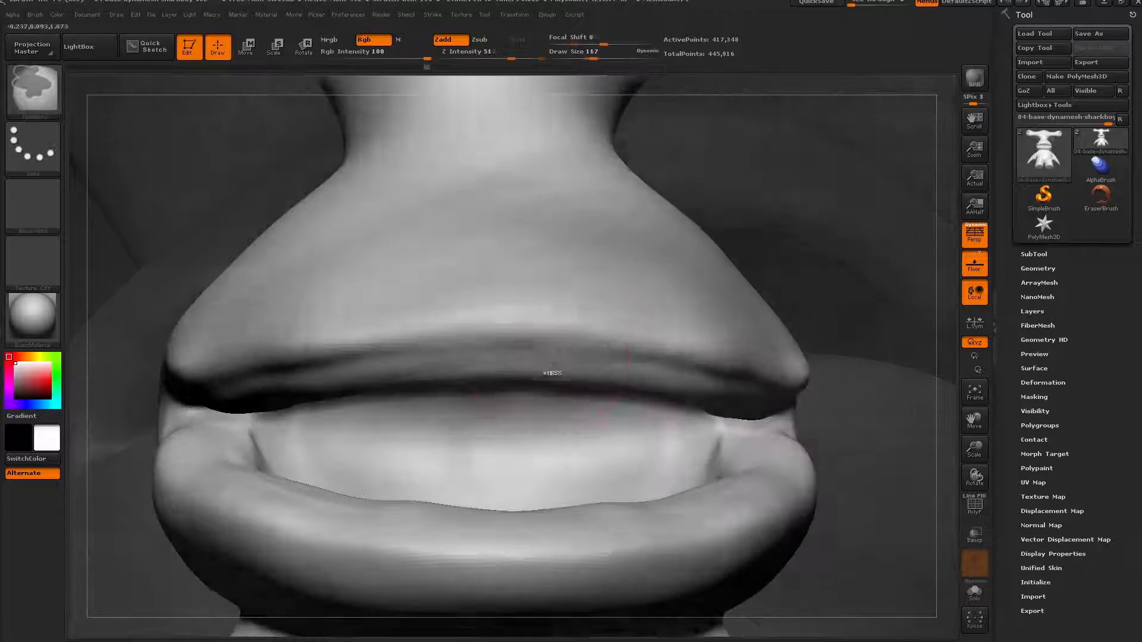
Sculpt six evenly spaced round tooth sockets along the underside of the upper lip at a draw size of about 65
key(s)
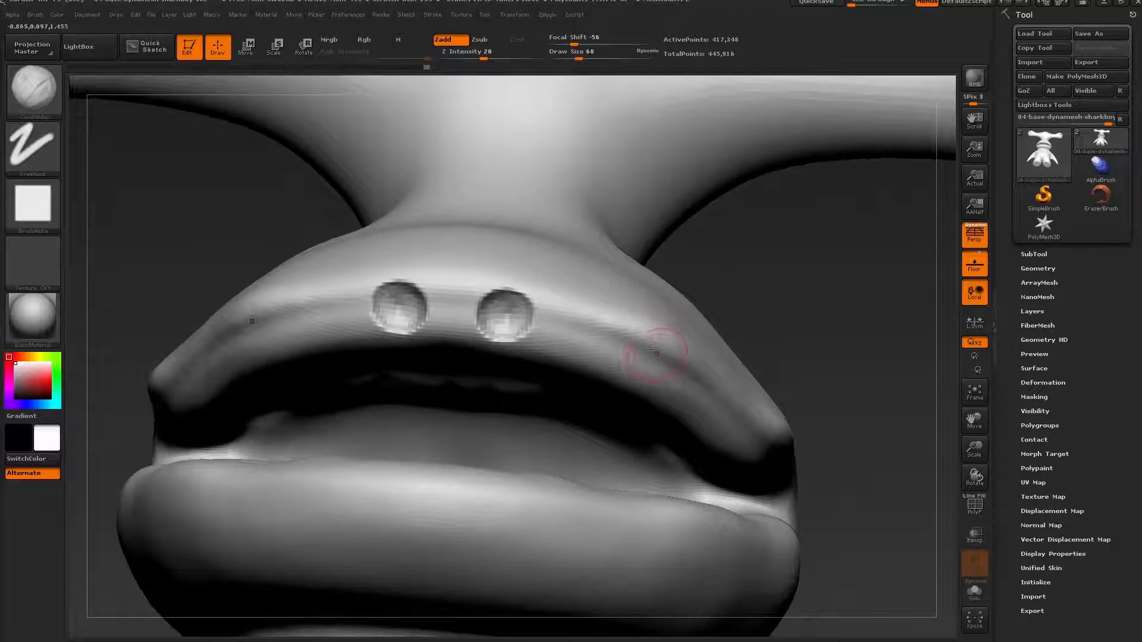
key(s)
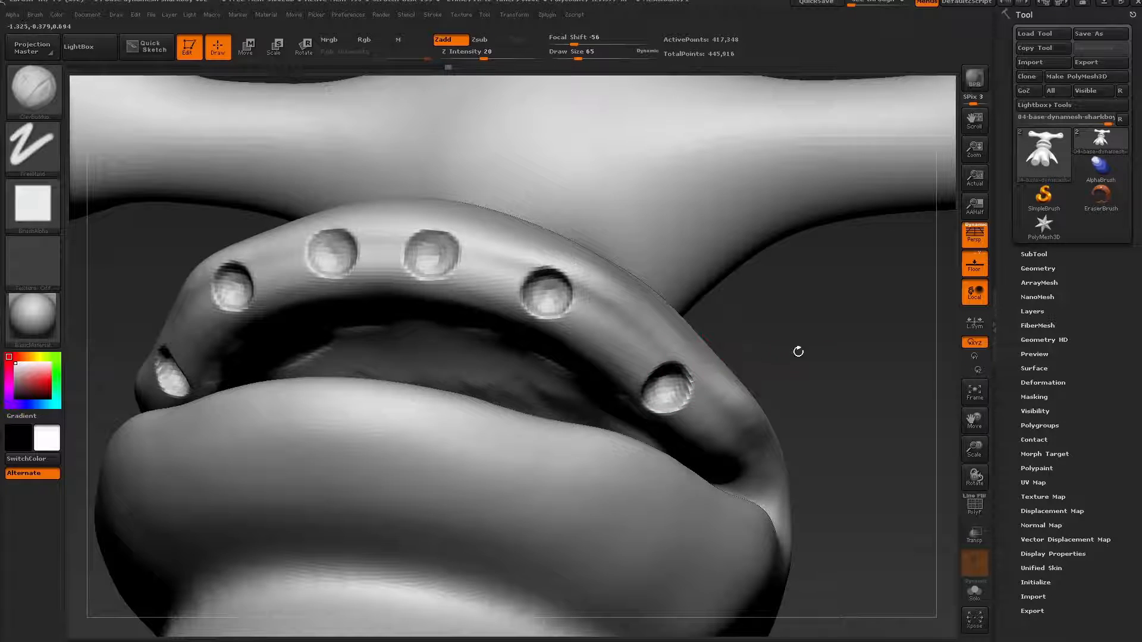
drag(798, 351, 928, 382)
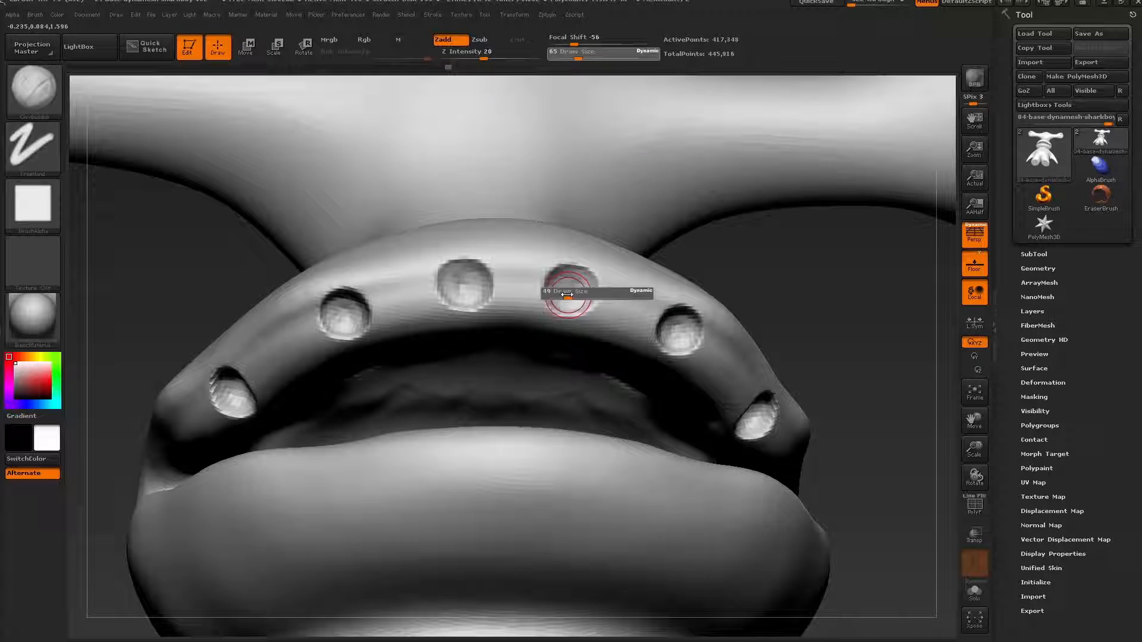
Paint masks inside the upper lip's tooth sockets at draw size 44 and invert the mask
key(ctrl)
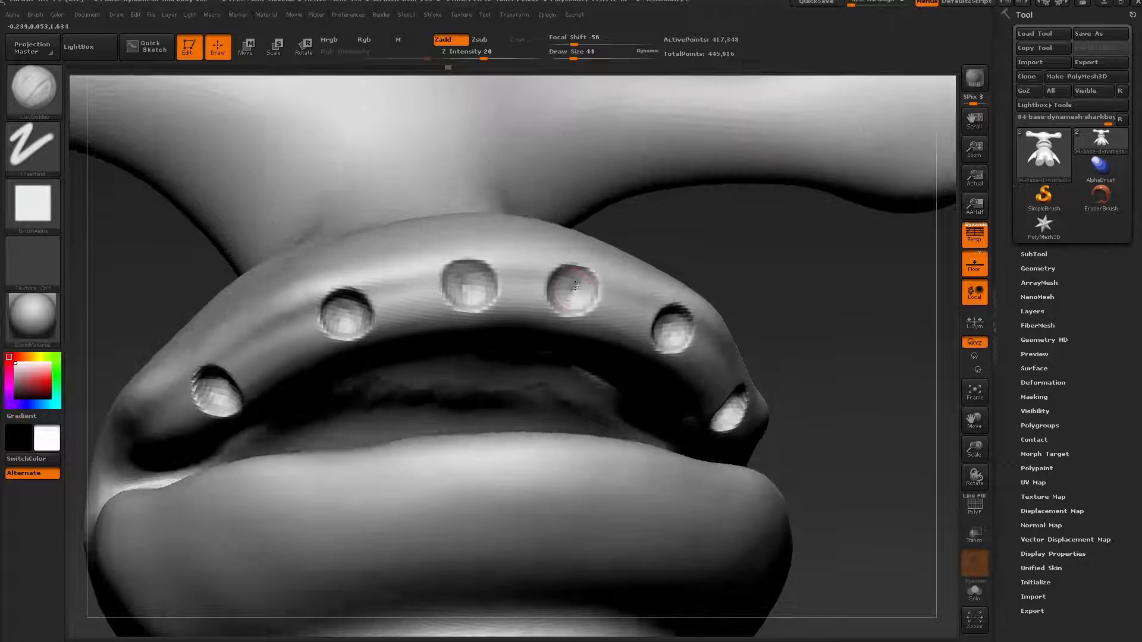
key(ctrl)
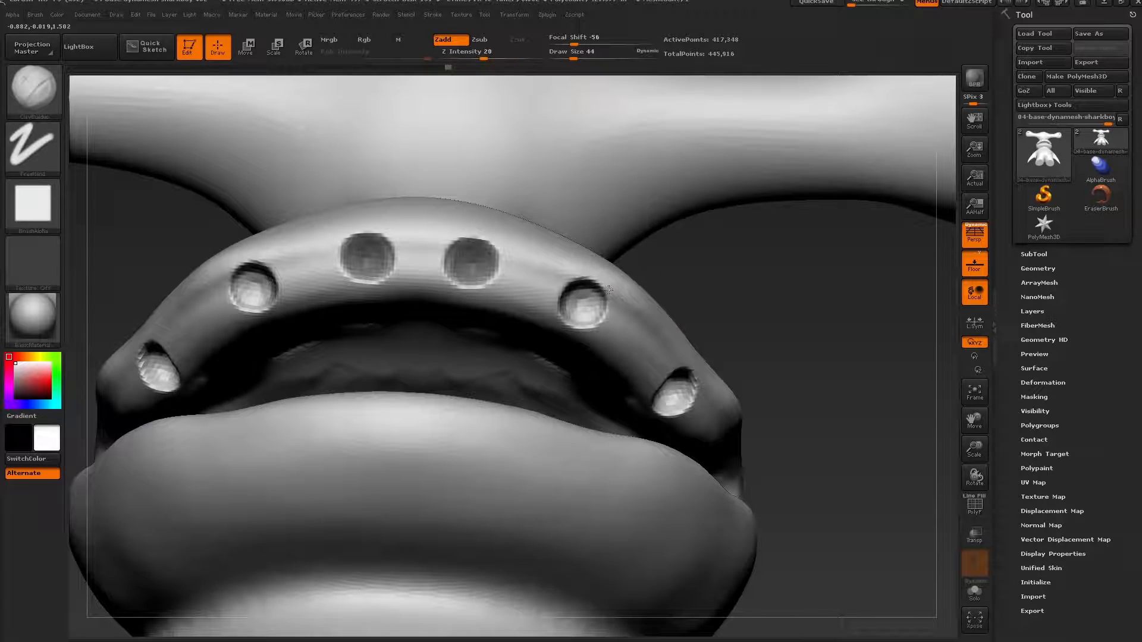
right_drag(608, 290, 607, 297)
ctrl+drag(586, 299, 576, 314)
drag(773, 337, 702, 335)
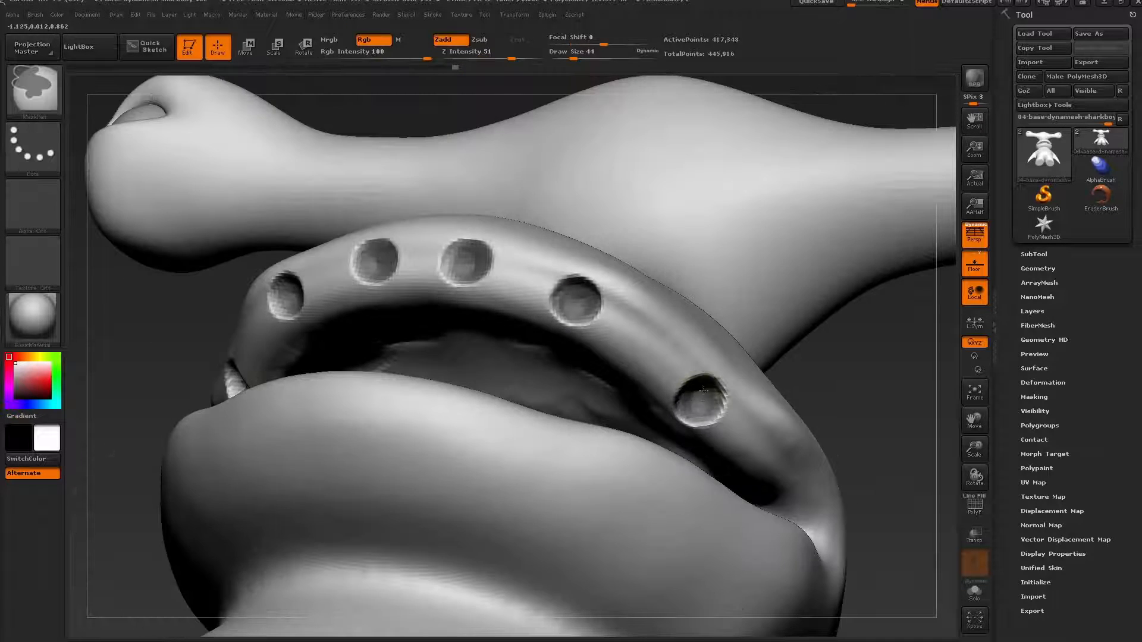
ctrl+click(857, 380)
ctrl+right_drag(700, 398, 700, 345)
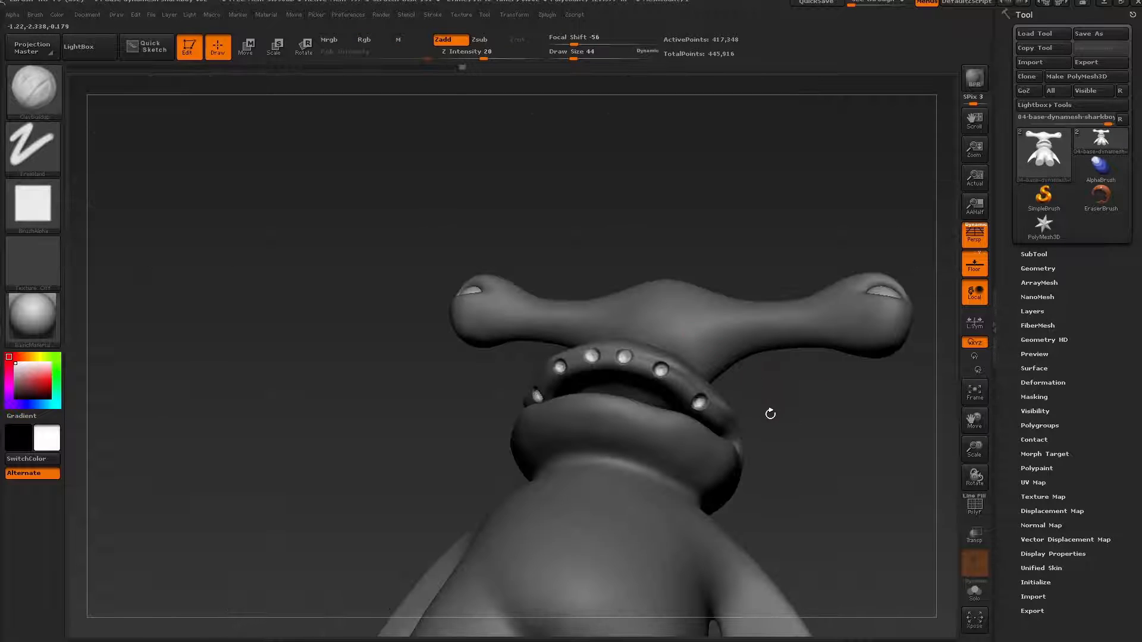
Pull the unmasked sockets down out of the upper lip as teeth with the Move brush at draw size 932
key(b)
click(430, 312)
mouse_move(597, 323)
right_down()
mouse_move(648, 395)
mouse_move(714, 417)
right_up()
key(s)
drag(716, 423, 769, 440)
right_drag(770, 440, 696, 429)
key(s)
drag(666, 430, 697, 429)
right_drag(660, 439, 699, 426)
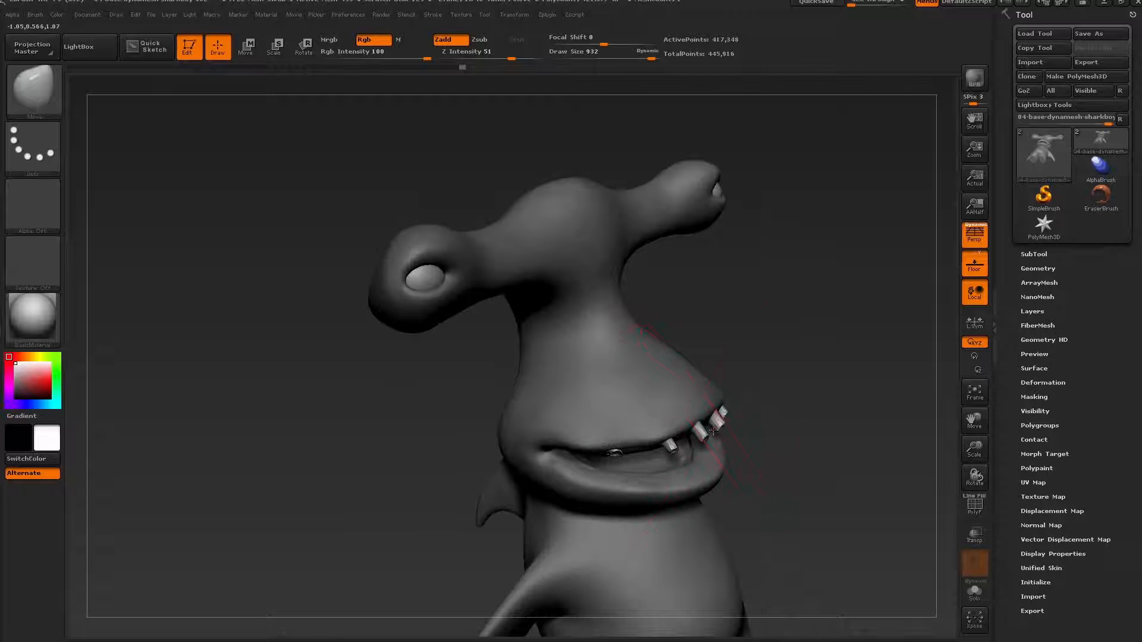
Lengthen and angle the upper teeth from the side and three-quarter views with the Move brush at draw size 932
drag(713, 433, 716, 437)
mouse_move(716, 438)
right_down()
mouse_move(660, 426)
mouse_move(637, 399)
right_up()
ctrl+right_drag(773, 381, 797, 416)
alt+right_drag(833, 393, 689, 385)
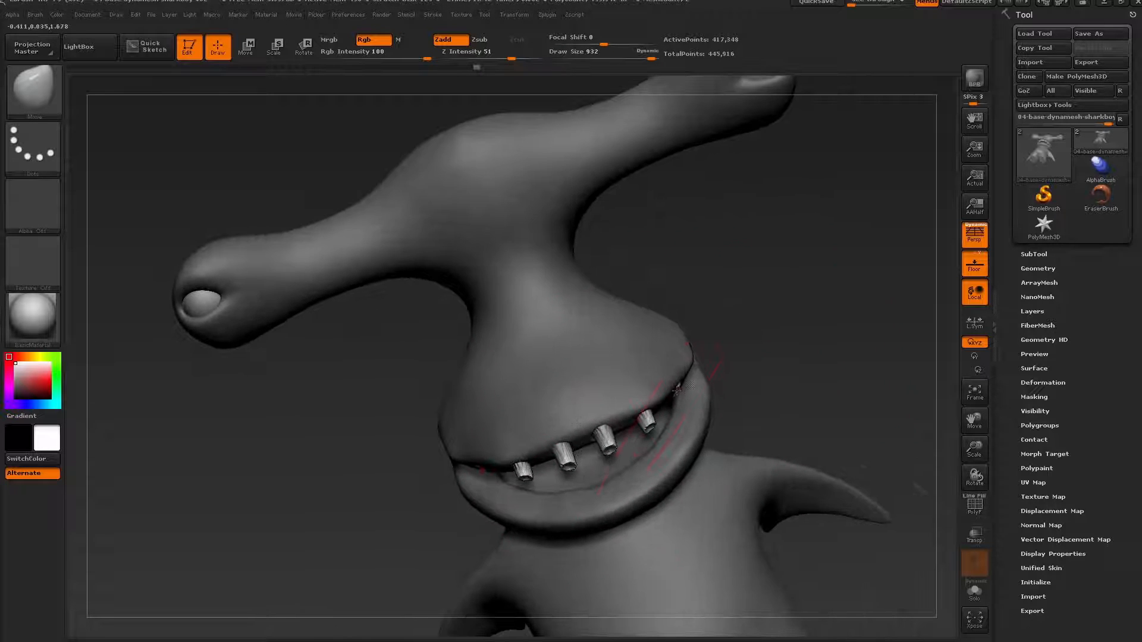
drag(677, 389, 681, 399)
ctrl+right_drag(672, 410, 565, 479)
Reduce the Move brush to draw size 150 and adjust the length and direction of the individual front teeth
key(s)
drag(537, 490, 494, 493)
mouse_move(499, 476)
alt+right_down()
mouse_move(470, 321)
mouse_move(606, 268)
alt+right_up()
right_drag(678, 226, 696, 227)
drag(652, 226, 661, 252)
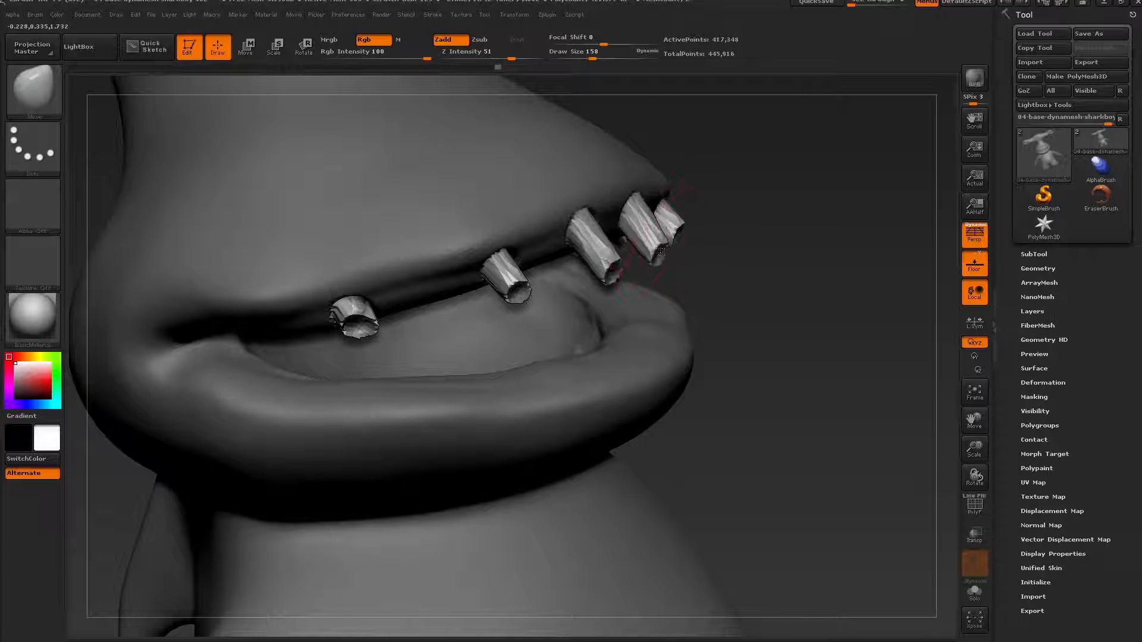
mouse_move(529, 301)
right_down()
mouse_move(631, 217)
mouse_move(580, 286)
right_up()
drag(732, 265, 736, 286)
drag(586, 303, 579, 330)
Adjust the tips of the middle and corner upper teeth with the Move brush at draw size 150
right_drag(574, 333, 321, 413)
right_drag(786, 286, 607, 327)
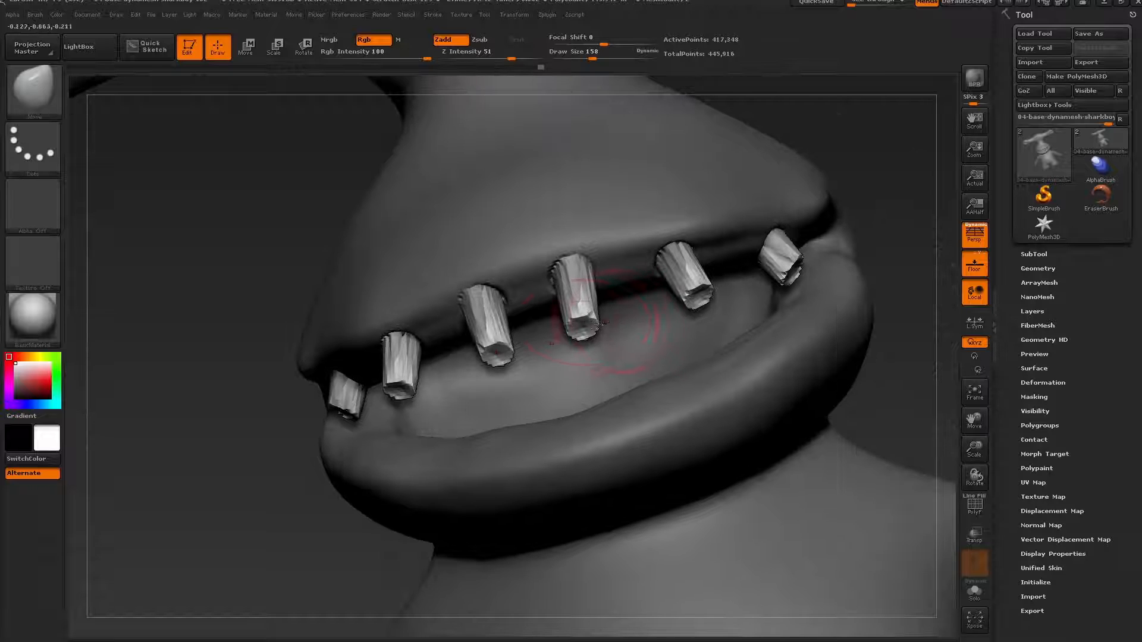
drag(589, 308, 591, 317)
right_drag(803, 262, 660, 295)
drag(679, 292, 683, 300)
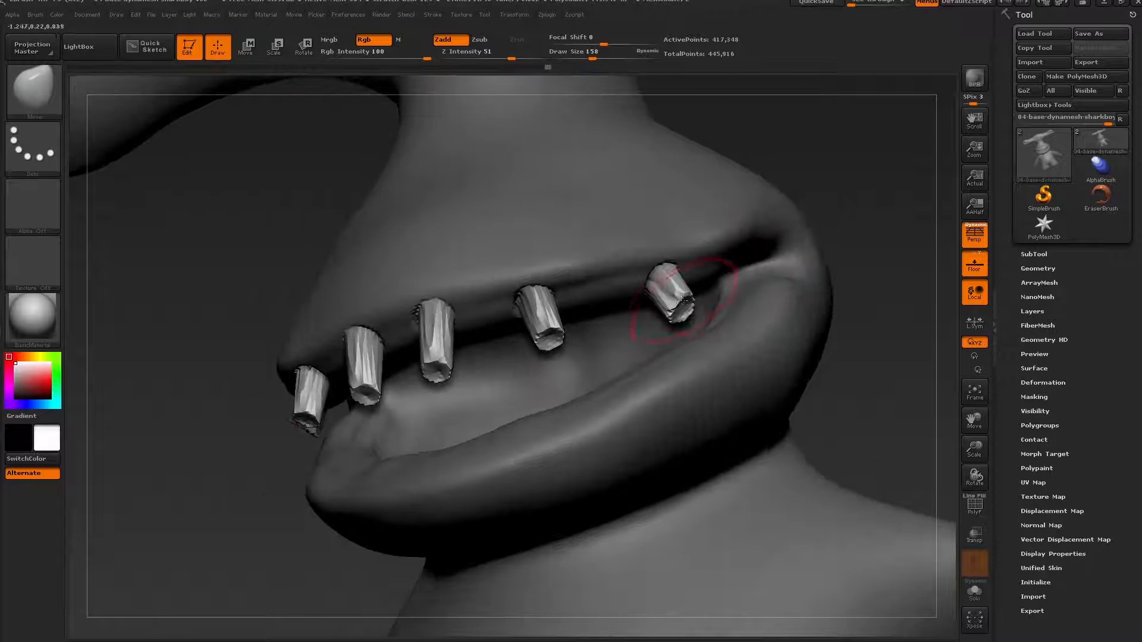
Smooth the ends of the corner and side upper teeth into rounded points at draw size 100
key(shift)
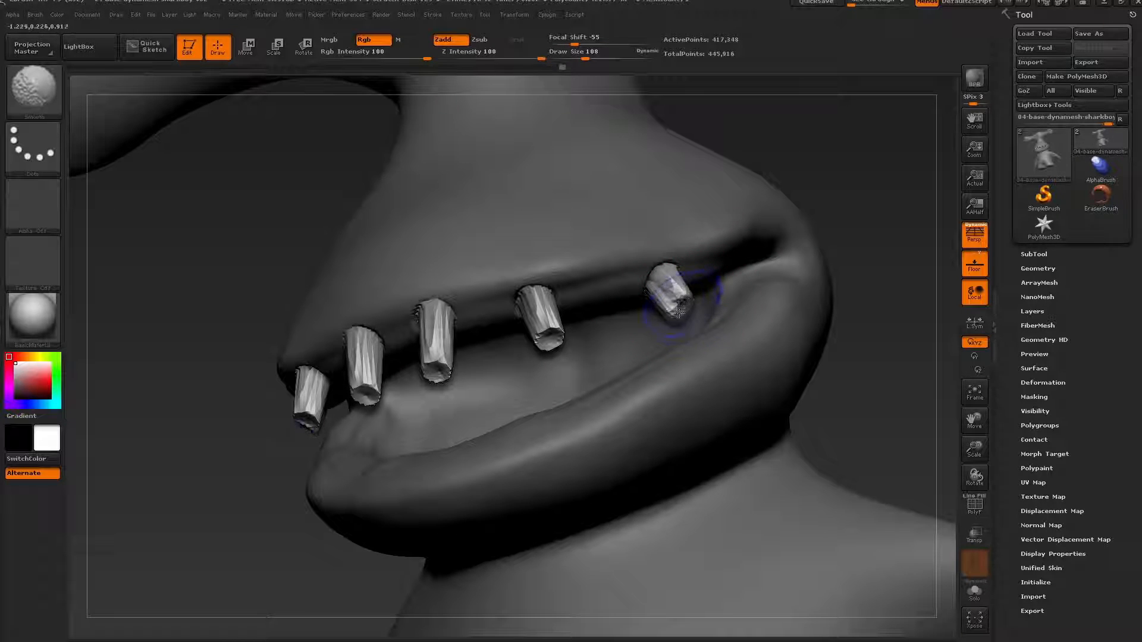
shift+drag(677, 311, 628, 319)
shift+drag(545, 339, 548, 331)
right_drag(557, 351, 624, 352)
shift+drag(586, 357, 591, 338)
Enlarge the brush to draw size 207 and smooth the front upper teeth toward pointed tips
alt+right_drag(589, 334, 496, 365)
key(s)
drag(493, 361, 506, 362)
key(shift)
right_drag(497, 367, 486, 370)
shift+drag(488, 375, 477, 346)
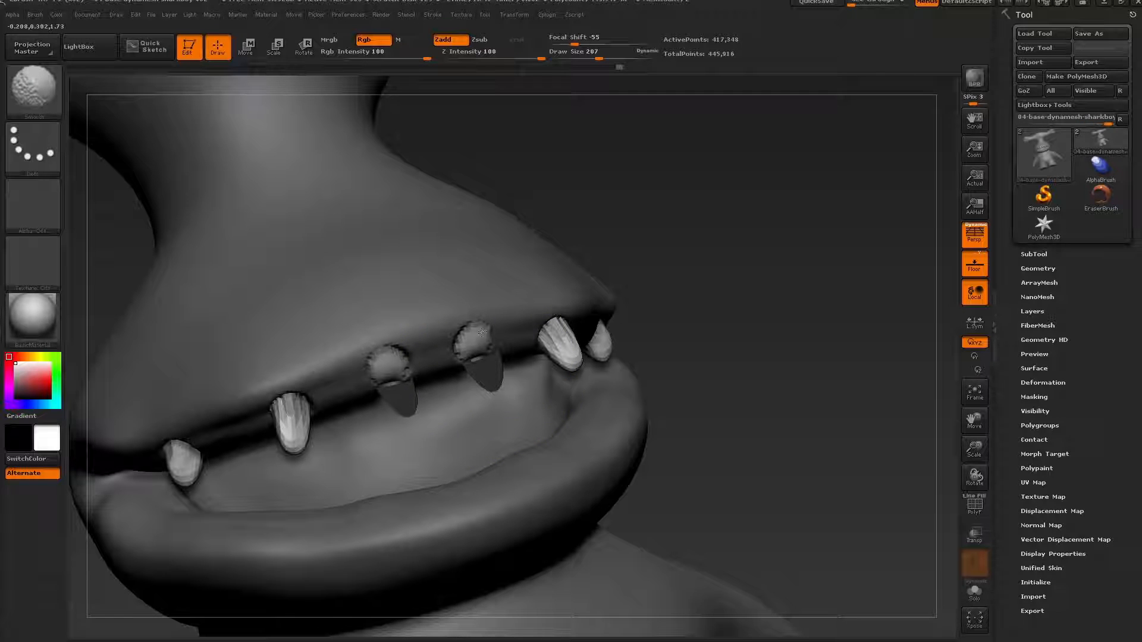
Undo the excessive smoothing of the two front teeth and lower the Smooth brush's intensity
mouse_move(790, 288)
mouse_down()
mouse_move(775, 280)
mouse_move(778, 292)
mouse_up()
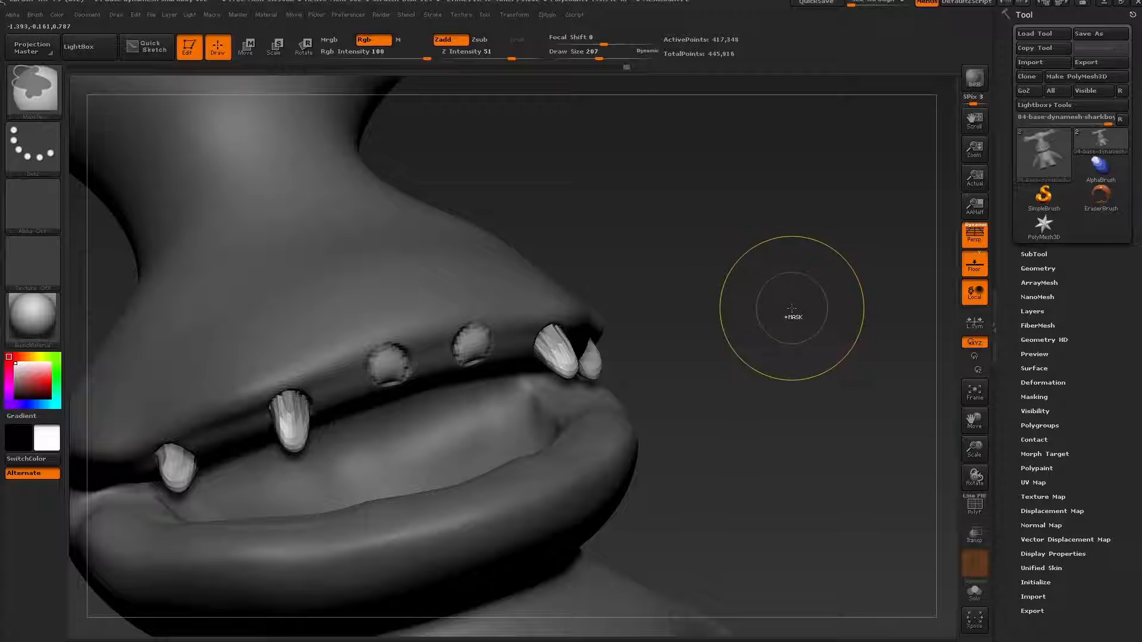
key(ctrl+z)
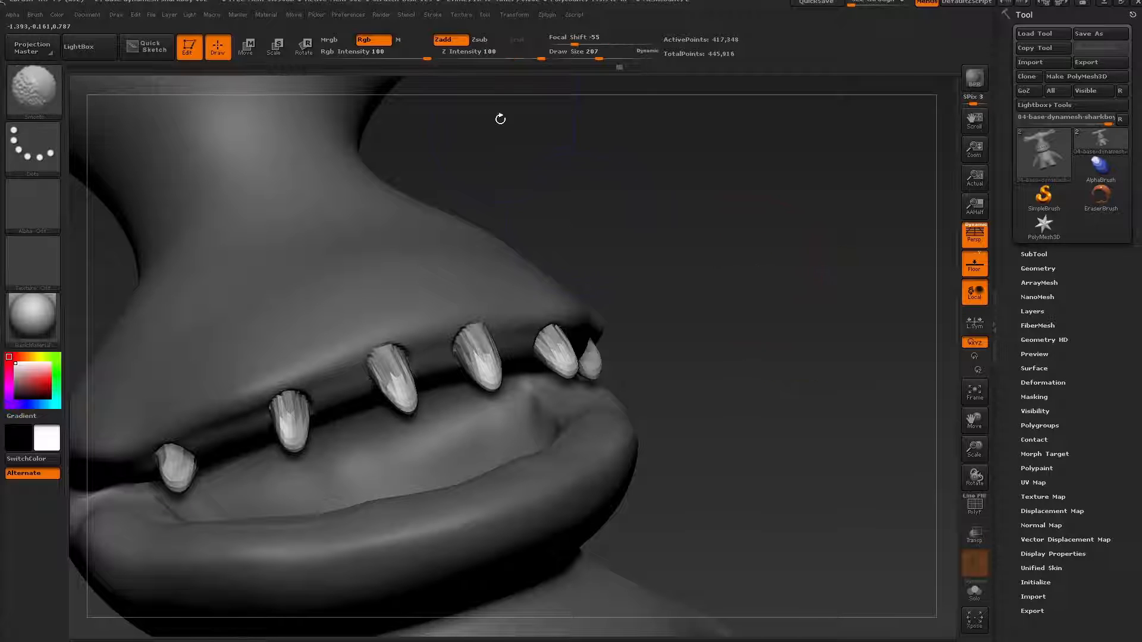
shift+click(465, 58)
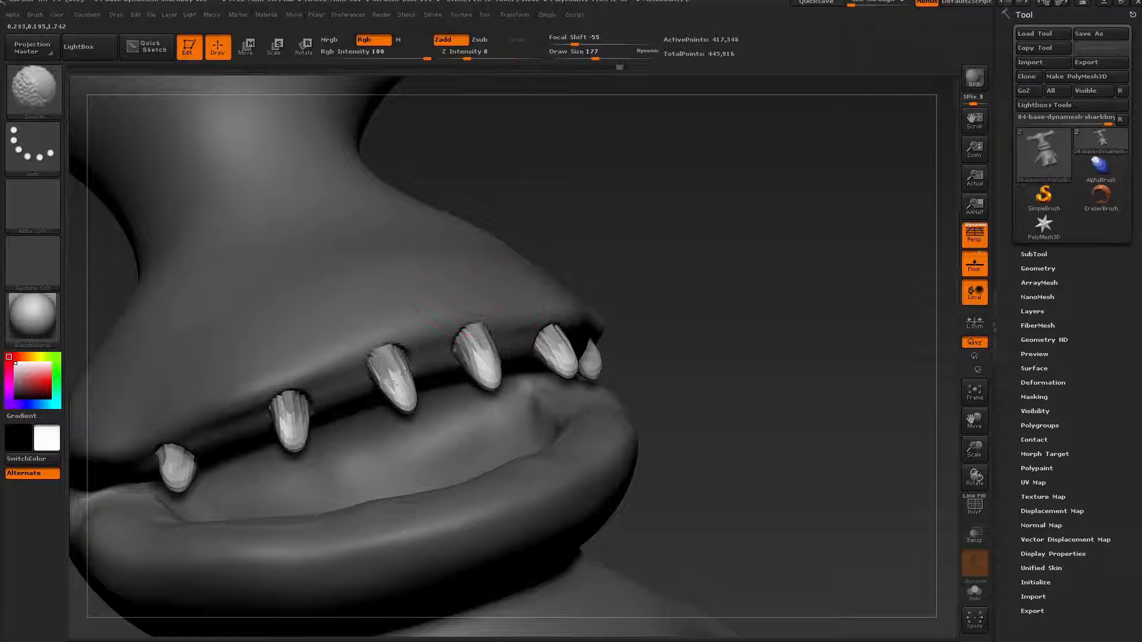
Smooth the upper teeth lightly at draw size 177, clear the mask and update the DynaMesh
drag(689, 314, 628, 323)
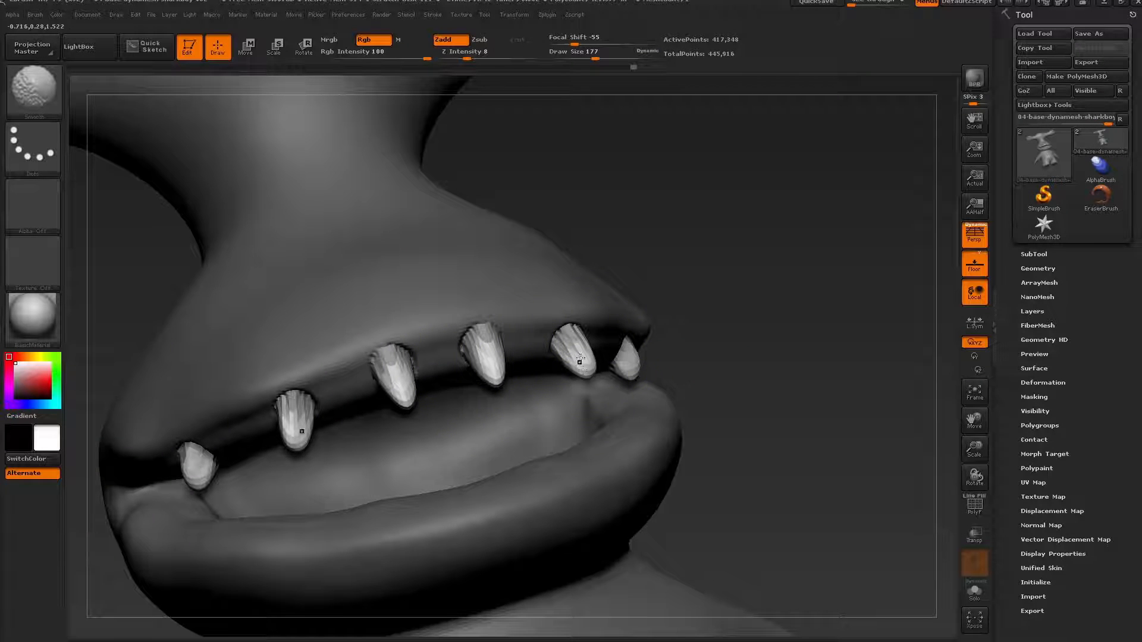
mouse_move(711, 301)
alt+mouse_down()
mouse_move(756, 264)
mouse_move(928, 250)
mouse_move(749, 286)
mouse_move(779, 292)
alt+mouse_up()
mouse_move(789, 331)
ctrl+mouse_down()
mouse_move(824, 395)
mouse_move(650, 339)
mouse_move(681, 319)
mouse_move(809, 288)
ctrl+mouse_up()
ctrl+drag(808, 248, 823, 383)
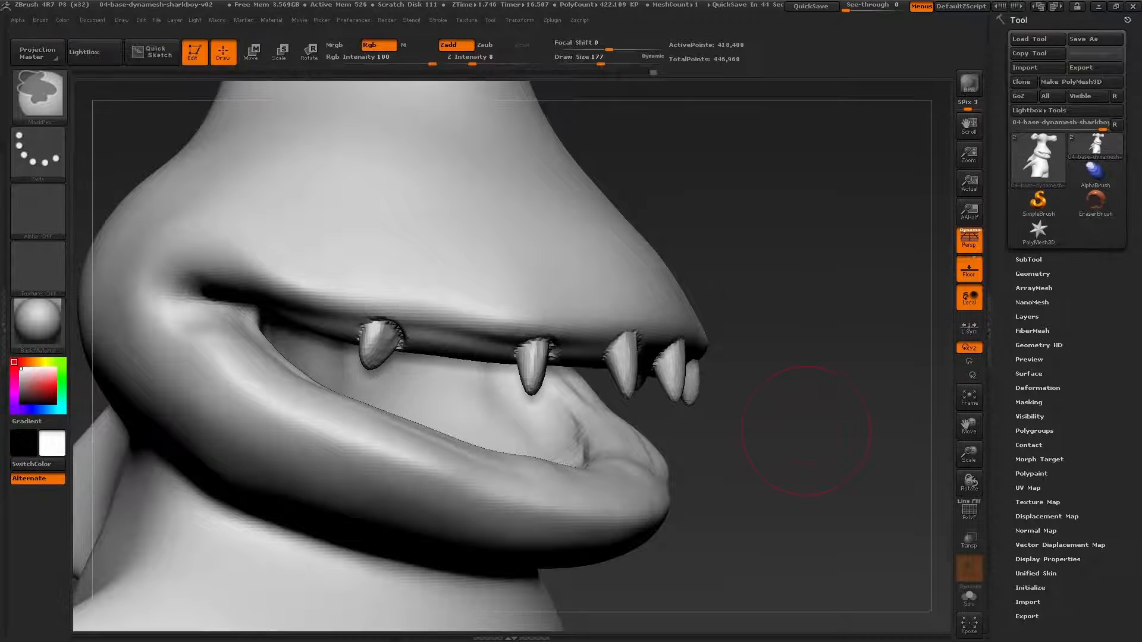
Form pointed teeth along the lower lip with masking, smoothing and the Move brush at draw size 212
key(shift)
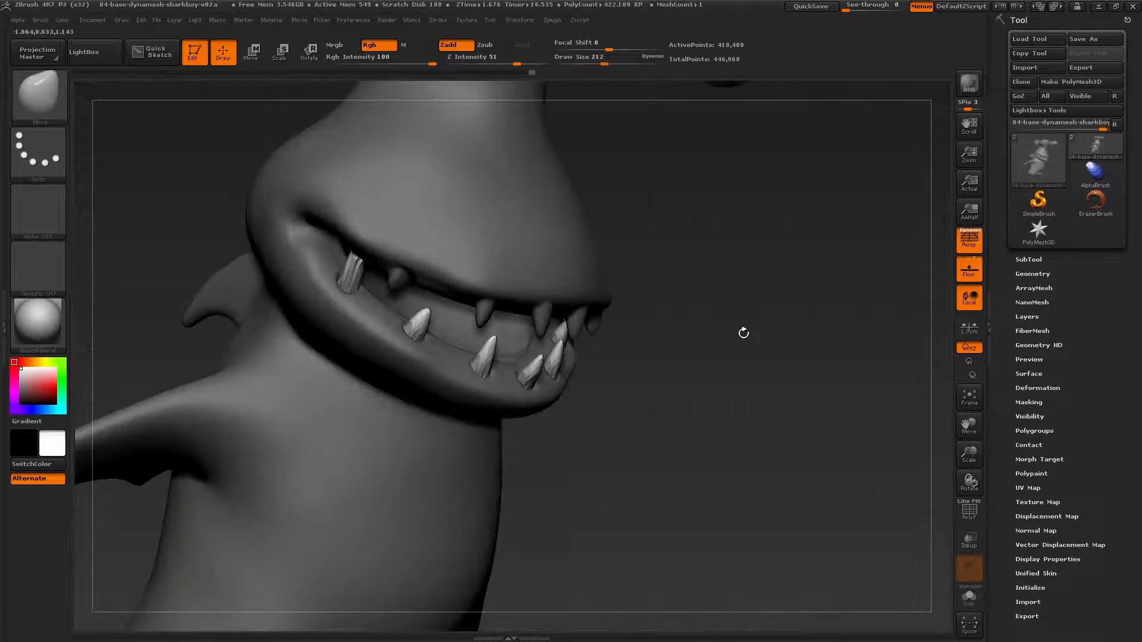
drag(742, 332, 789, 299)
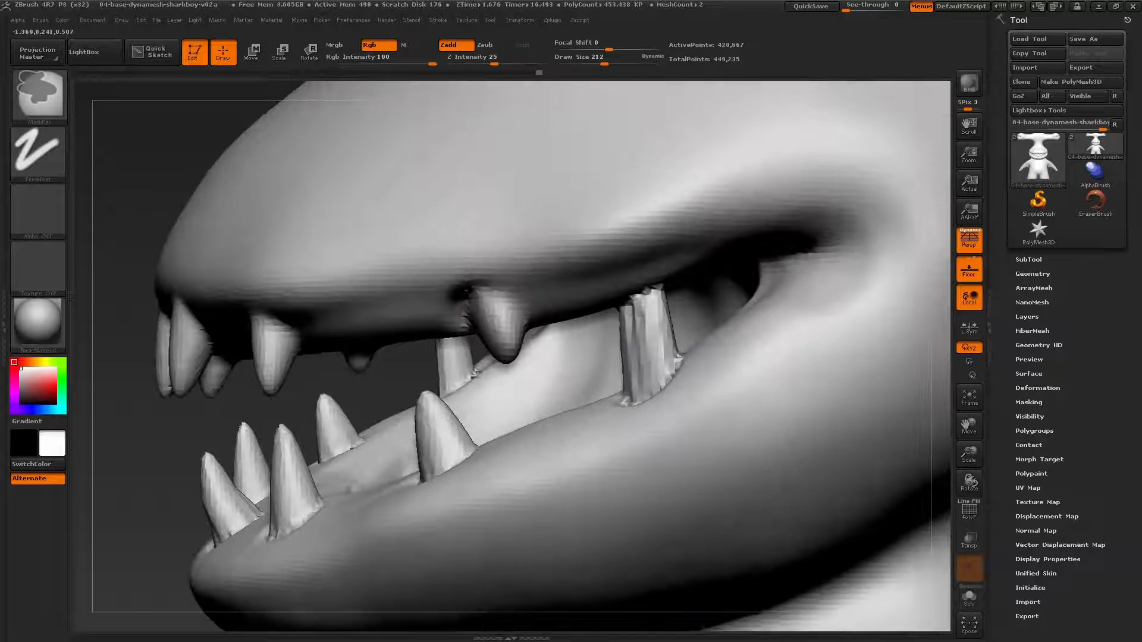
Display the polygon wireframe, examine the rear lower tooth where it meets the upper lip, and hide the wireframe
click(969, 513)
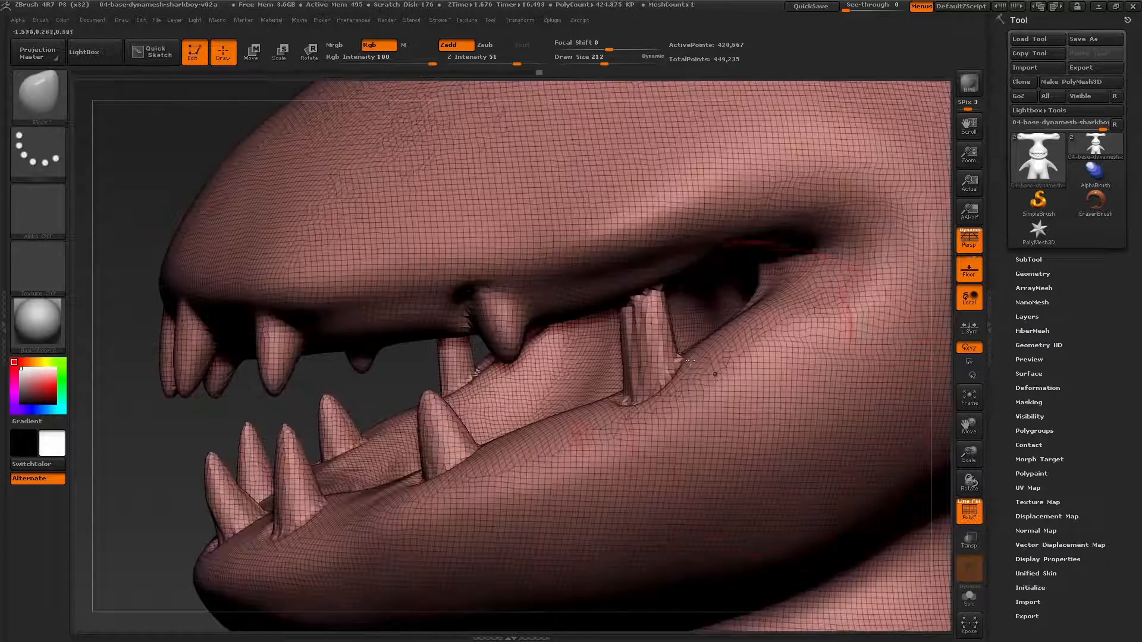
right_drag(659, 334, 498, 325)
right_drag(586, 315, 555, 282)
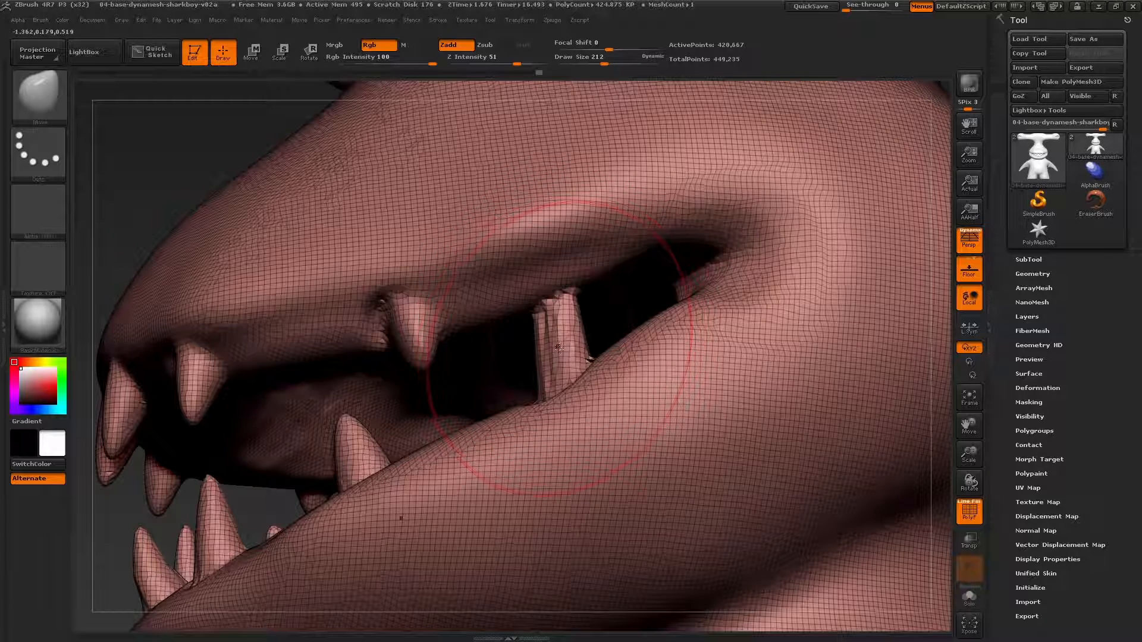
mouse_move(558, 350)
right_down()
mouse_move(541, 372)
mouse_move(571, 314)
right_up()
click(959, 508)
Lasso-mask the lower jaw with its teeth from the side and remove the mask from the body
key(ctrl)
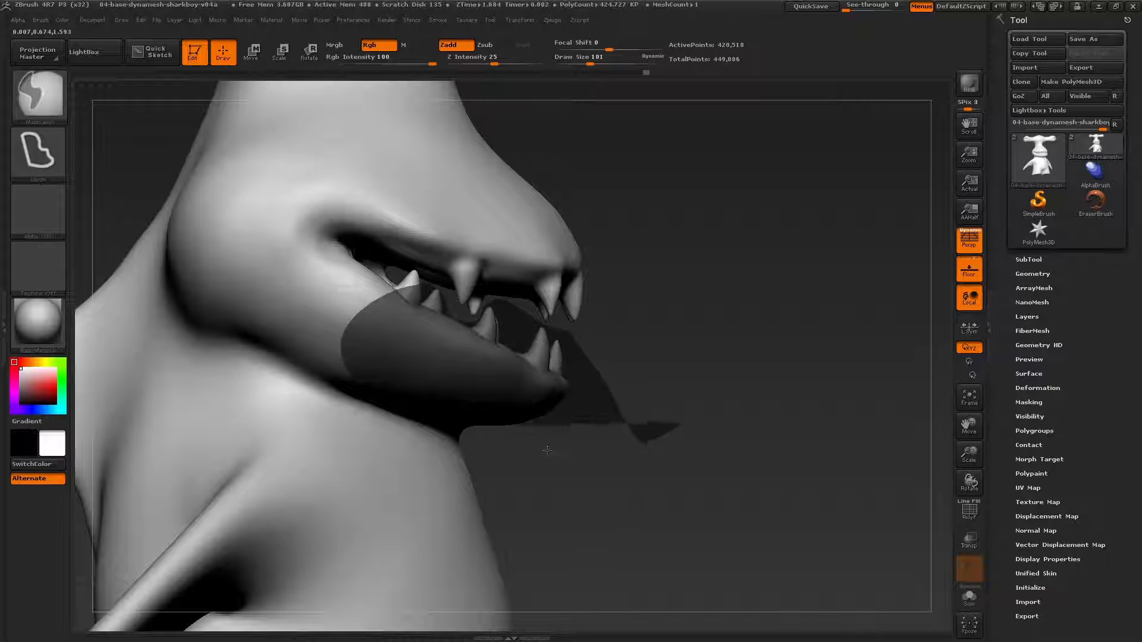
ctrl+drag(548, 451, 381, 434)
drag(553, 494, 586, 426)
ctrl+drag(286, 349, 287, 344)
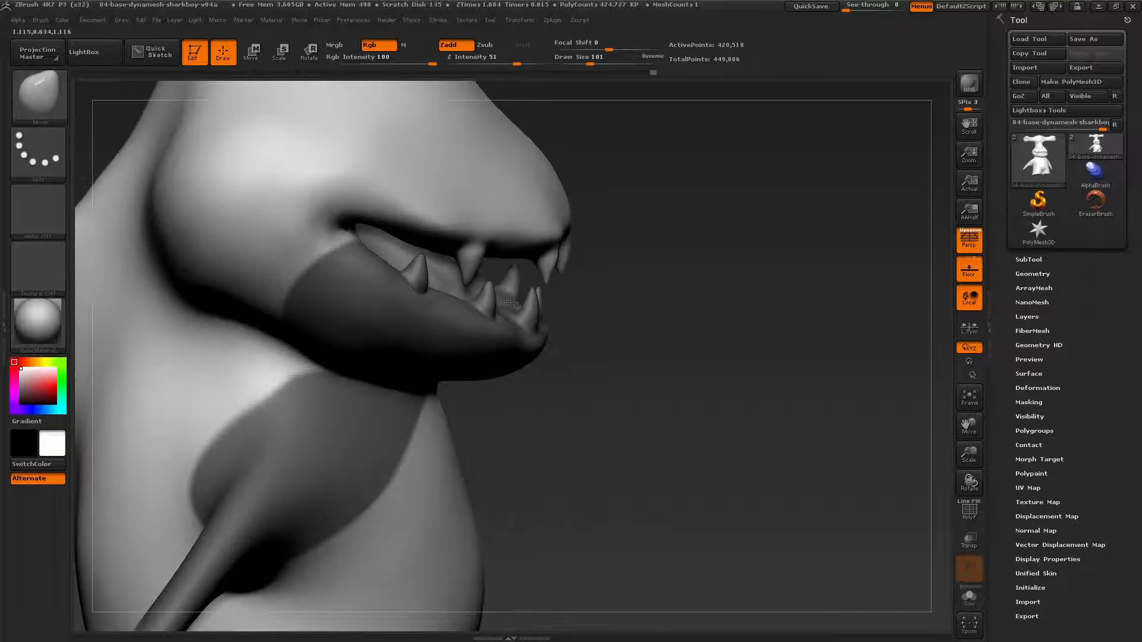
drag(553, 455, 613, 458)
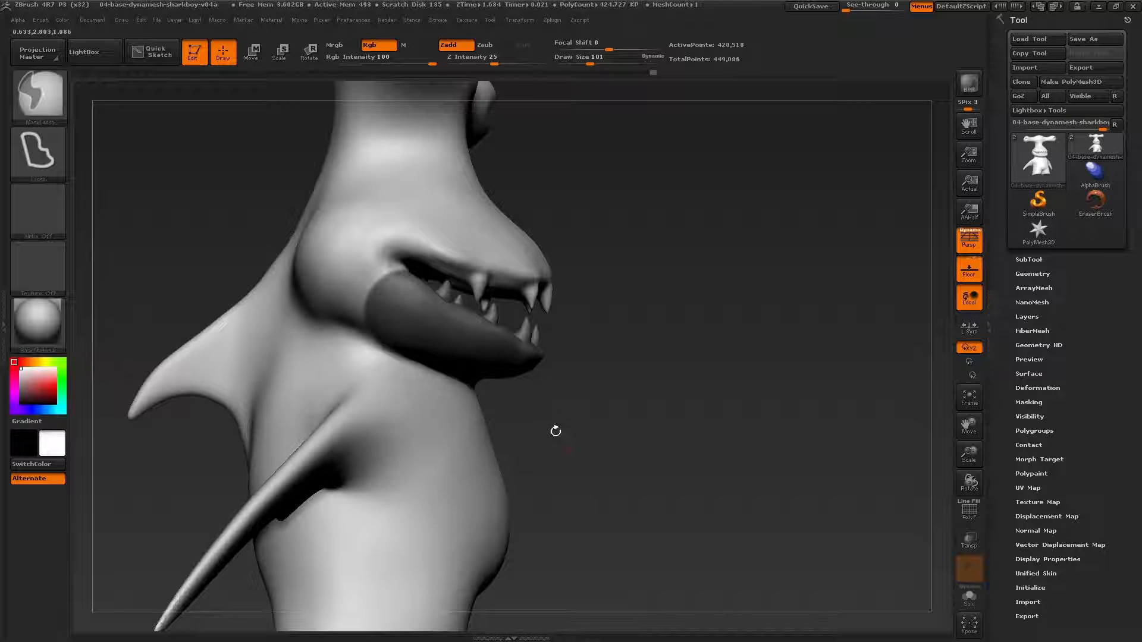
Pull the snout and, with the mask inverted, the lower jaw forward with the Move brush at draw sizes 639 and 724
key(b)
key(m)
key(v)
mouse_move(553, 430)
mouse_down()
mouse_move(460, 449)
mouse_move(611, 392)
mouse_move(664, 396)
mouse_up()
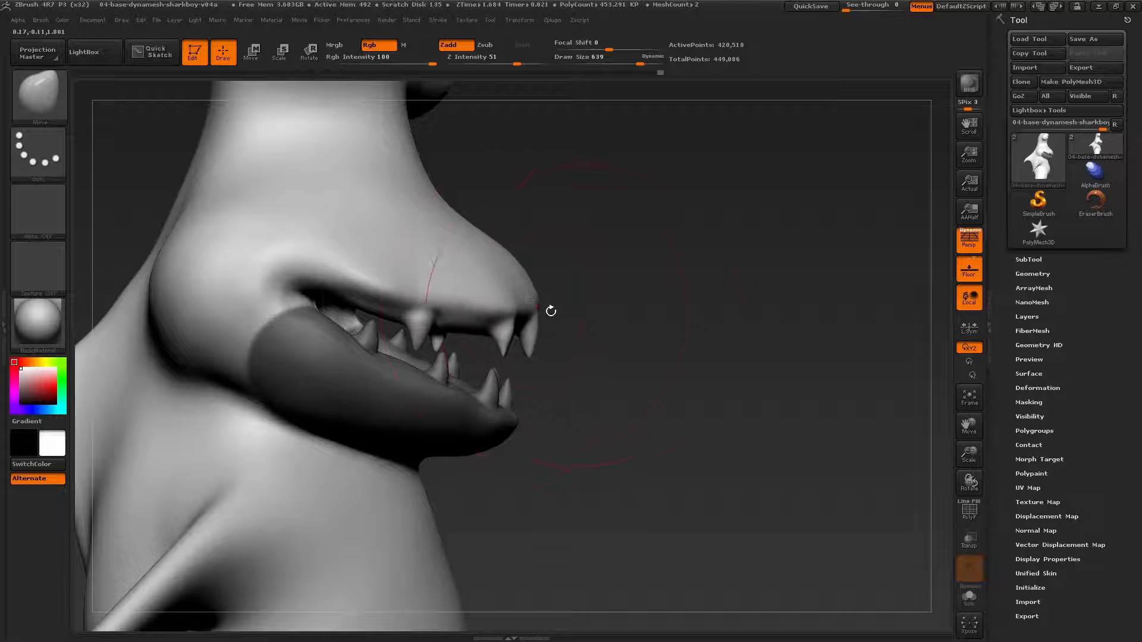
ctrl+click(551, 406)
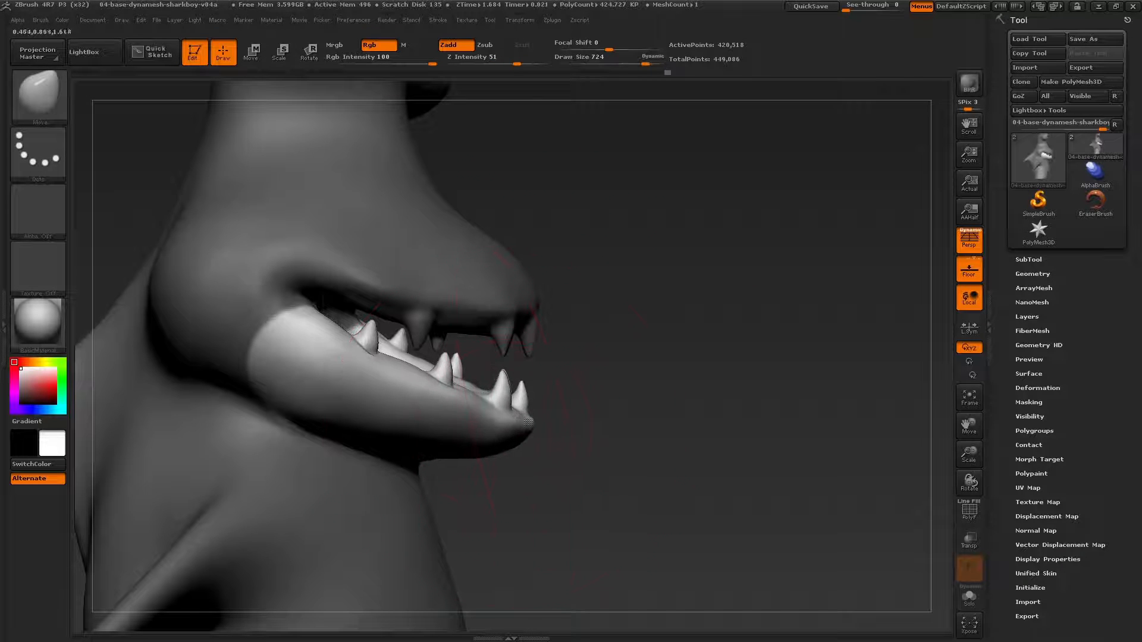
mouse_move(472, 424)
mouse_down()
mouse_move(480, 337)
mouse_move(767, 303)
mouse_move(576, 288)
mouse_move(600, 320)
mouse_move(453, 285)
mouse_up()
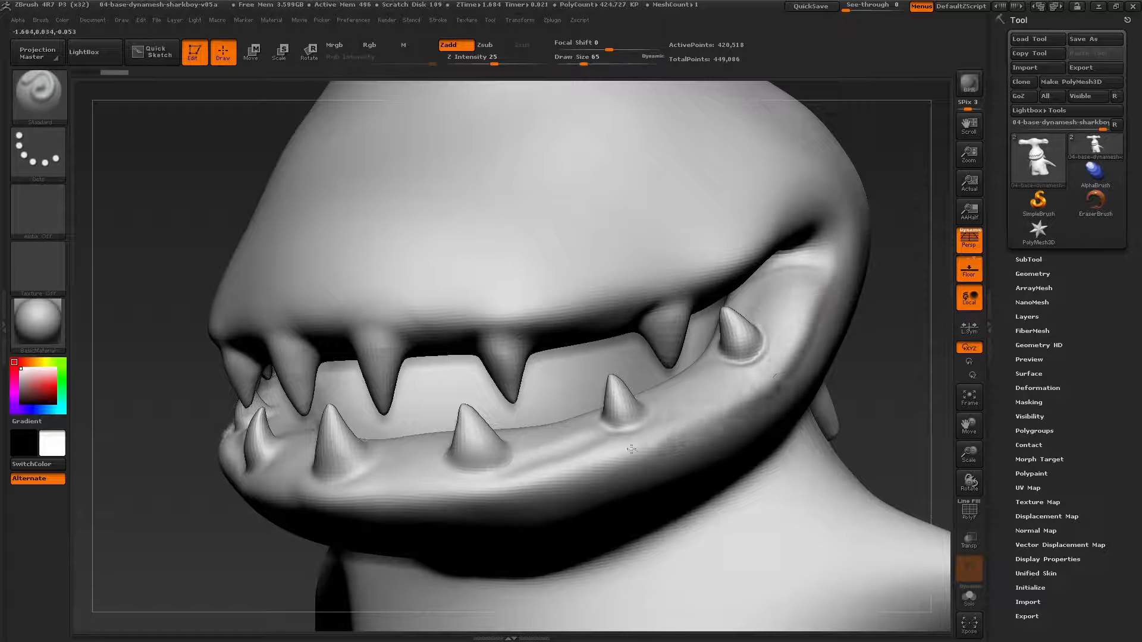
Sculpt the upper and lower lip edges with the Standard brush at draw size 65, and define the lower tooth bases at draw size 44
mouse_move(631, 449)
mouse_down()
mouse_move(536, 476)
mouse_move(339, 497)
mouse_up()
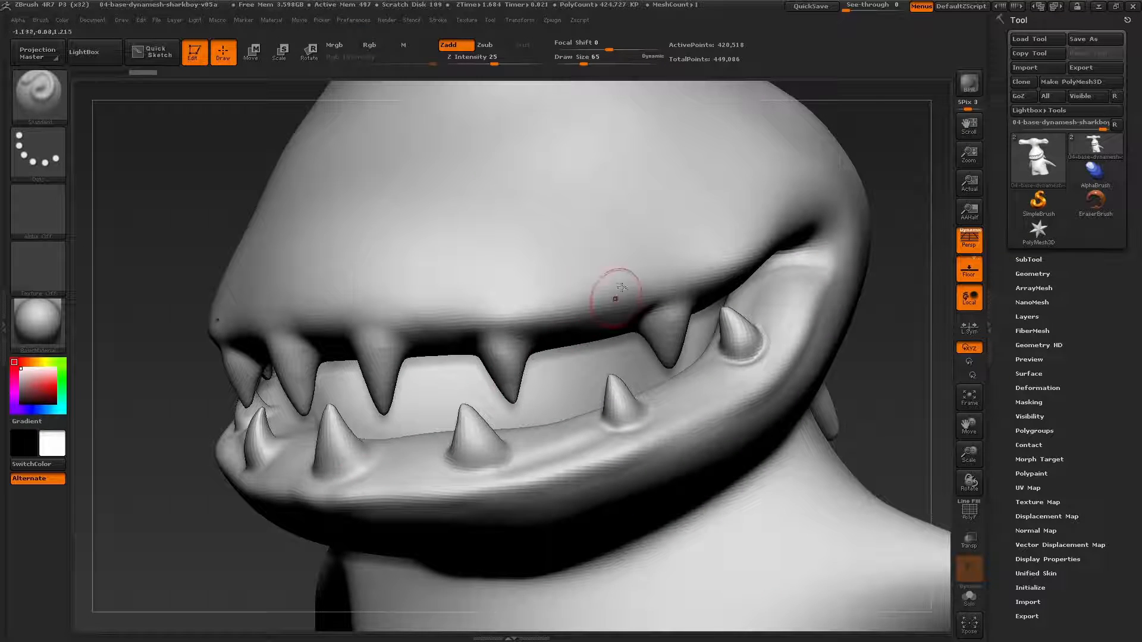
mouse_move(621, 288)
mouse_down()
mouse_move(820, 260)
mouse_move(626, 305)
mouse_up()
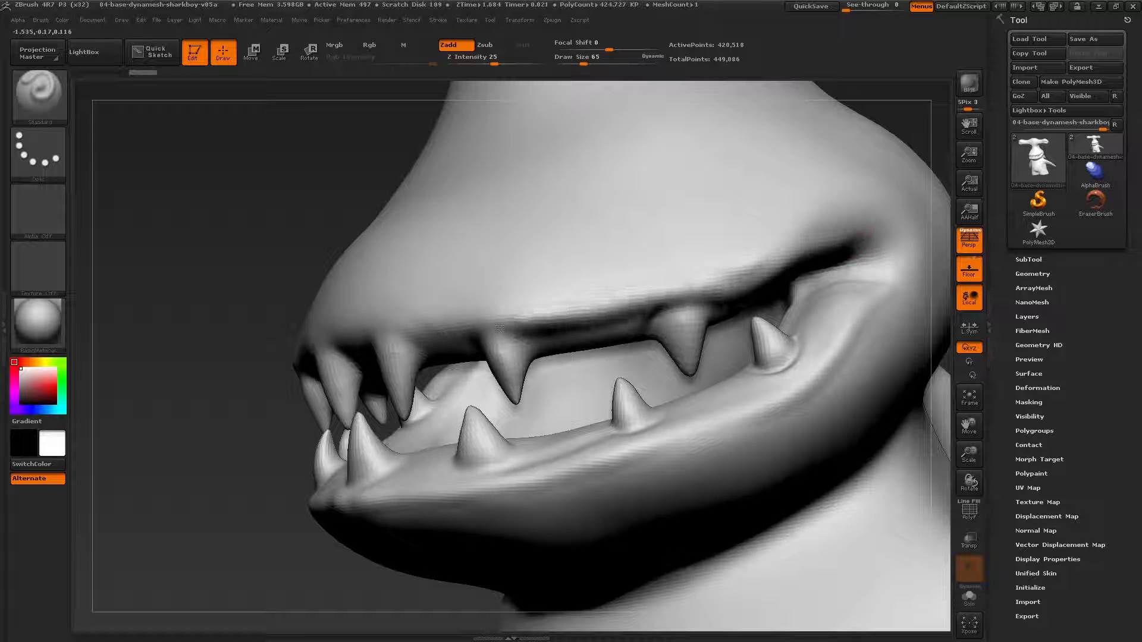
mouse_move(408, 328)
mouse_down()
mouse_move(328, 337)
mouse_move(338, 334)
mouse_up()
mouse_move(447, 345)
right_down()
mouse_move(492, 313)
mouse_move(564, 472)
right_up()
alt+right_drag(601, 394, 536, 402)
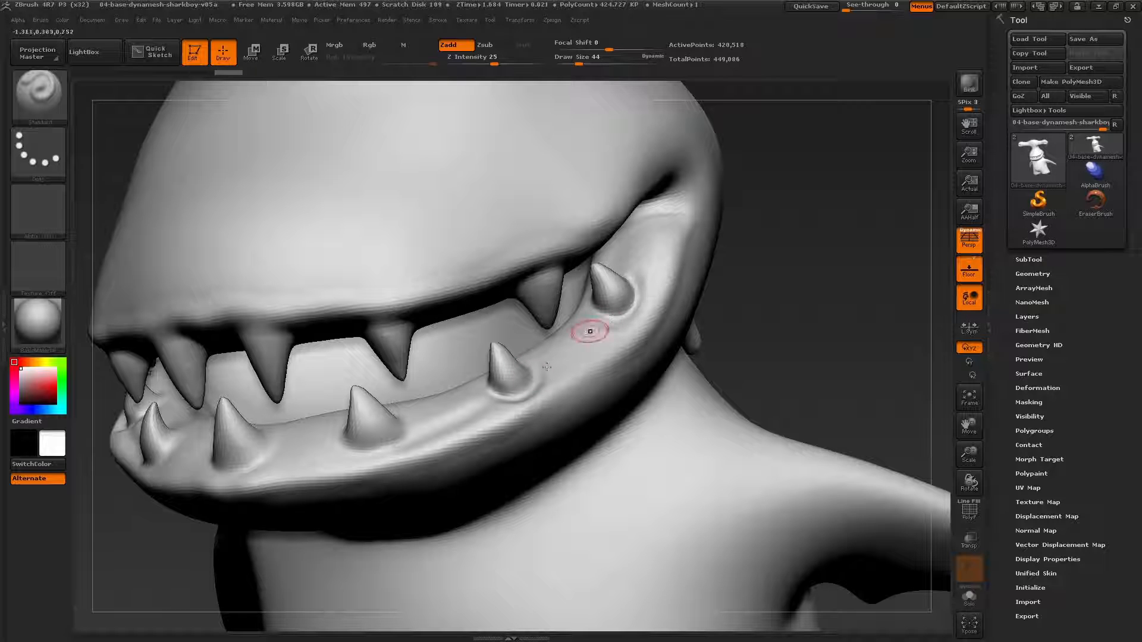
mouse_move(408, 439)
ctrl+right_down()
mouse_move(385, 462)
mouse_move(372, 455)
mouse_move(386, 426)
ctrl+right_up()
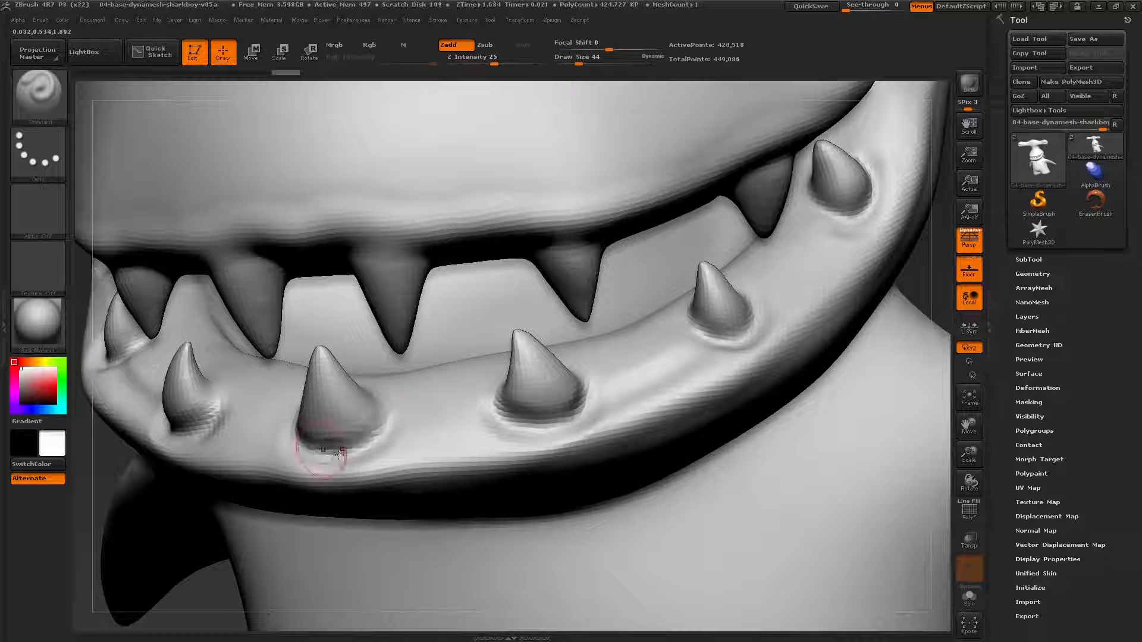
mouse_move(319, 454)
right_down()
mouse_move(439, 413)
mouse_move(434, 438)
right_up()
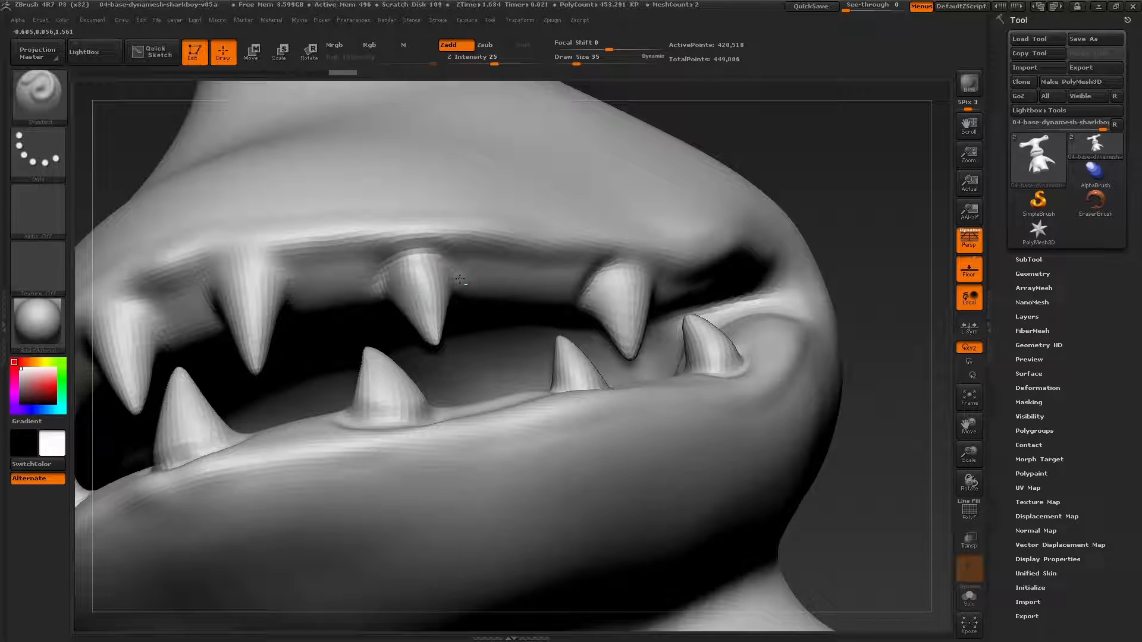
Carve grooves around the bases of the upper teeth with the Standard brush, reducing the draw size from 35 to 22
right_drag(460, 280, 503, 320)
alt+drag(581, 320, 574, 327)
right_drag(565, 328, 360, 310)
key(s)
click(511, 325)
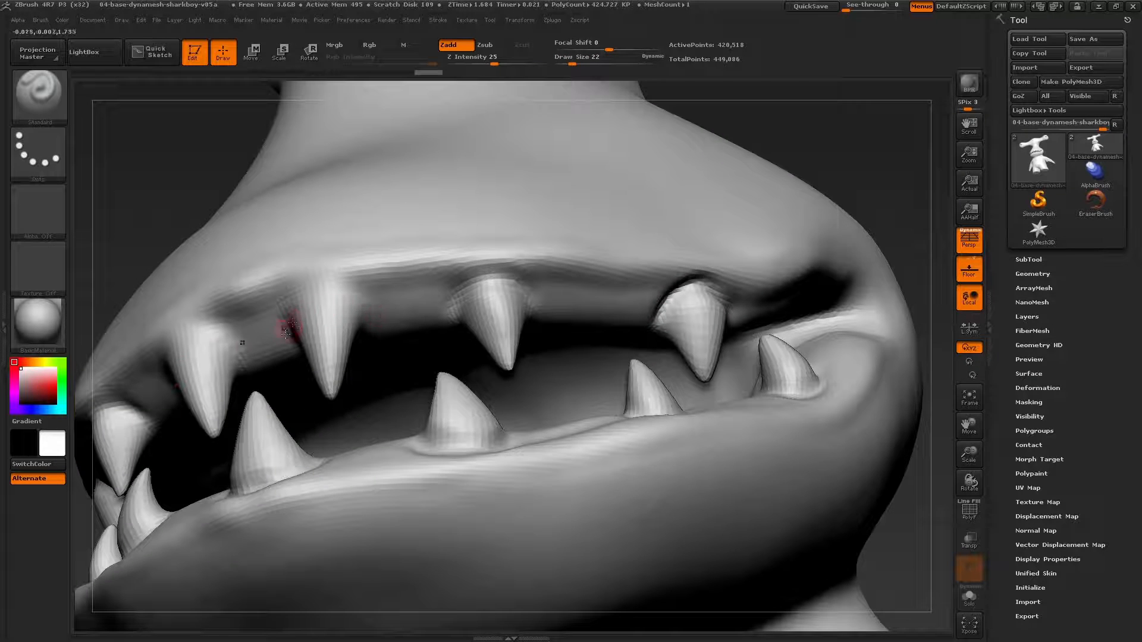
mouse_move(285, 334)
alt+mouse_down()
mouse_move(368, 299)
mouse_move(300, 292)
mouse_move(288, 334)
alt+mouse_up()
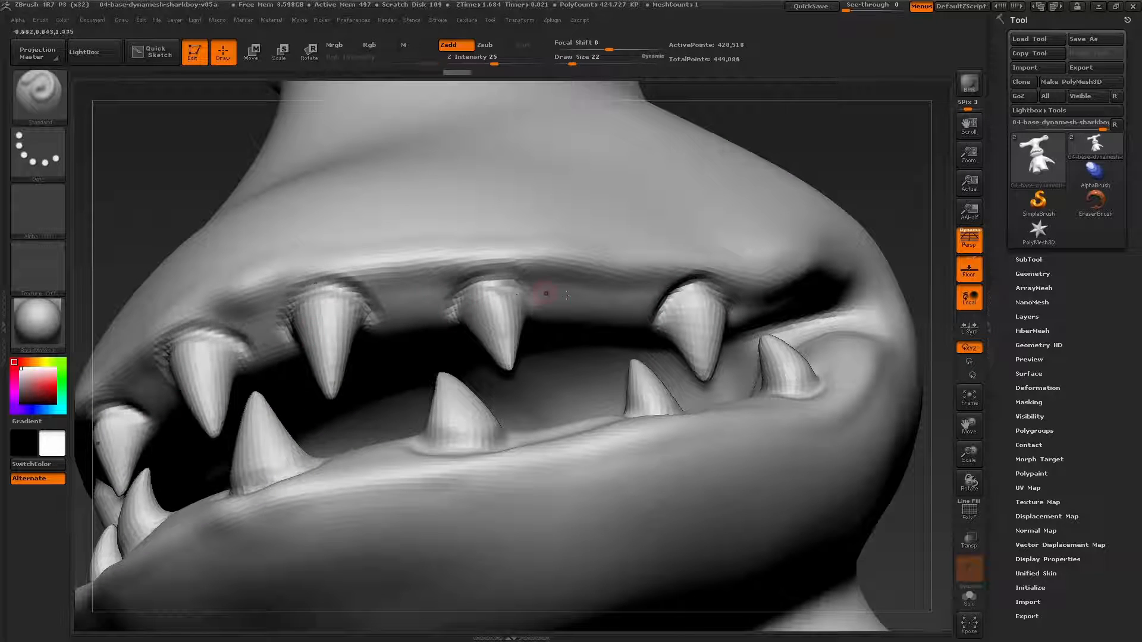
Set the draw size to 116 and open the DynaMesh settings for the model
mouse_move(566, 295)
ctrl+right_down()
mouse_move(469, 260)
mouse_move(564, 341)
mouse_move(768, 327)
mouse_move(807, 364)
mouse_move(795, 410)
ctrl+right_up()
key(s)
drag(796, 410, 815, 410)
alt+right_drag(781, 410, 909, 334)
click(1038, 274)
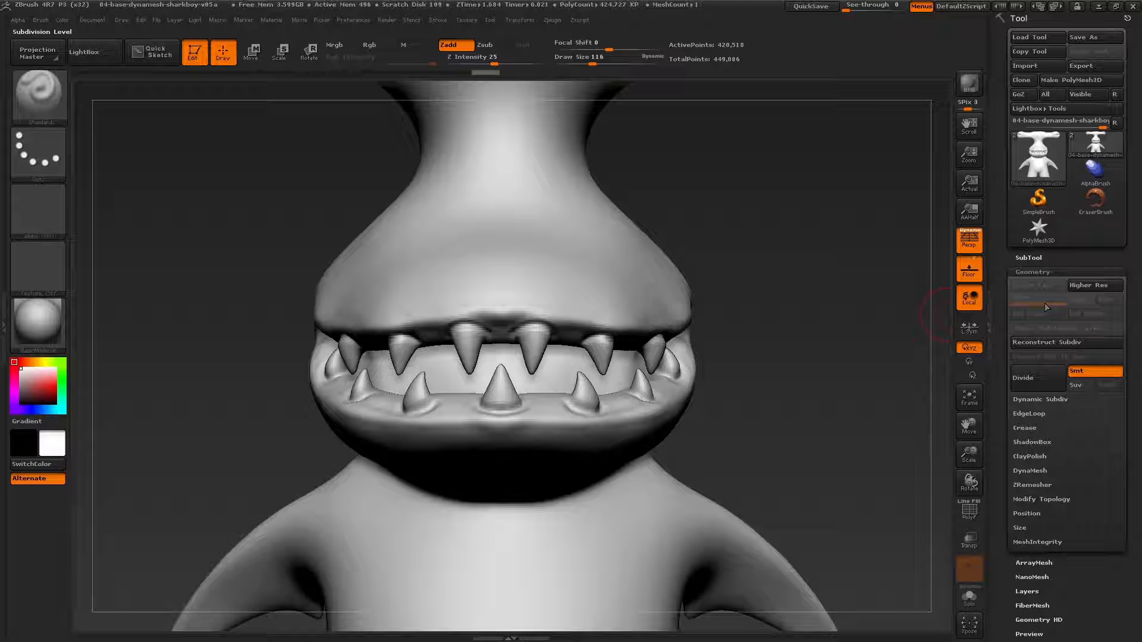
click(1035, 470)
drag(1137, 456, 1121, 439)
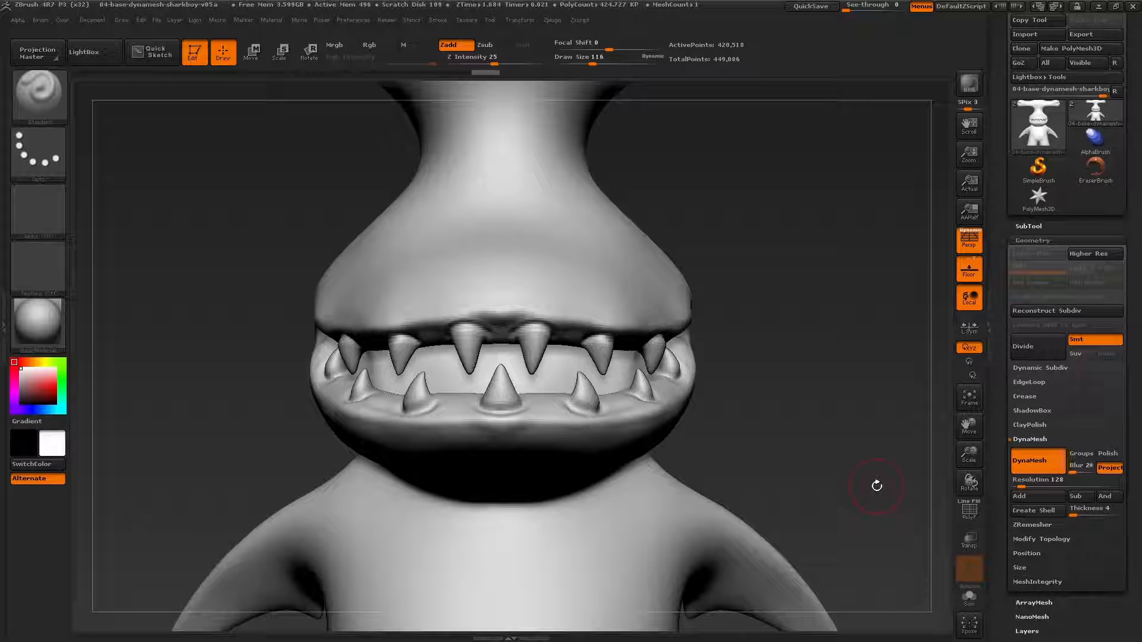
alt+drag(871, 477, 764, 447)
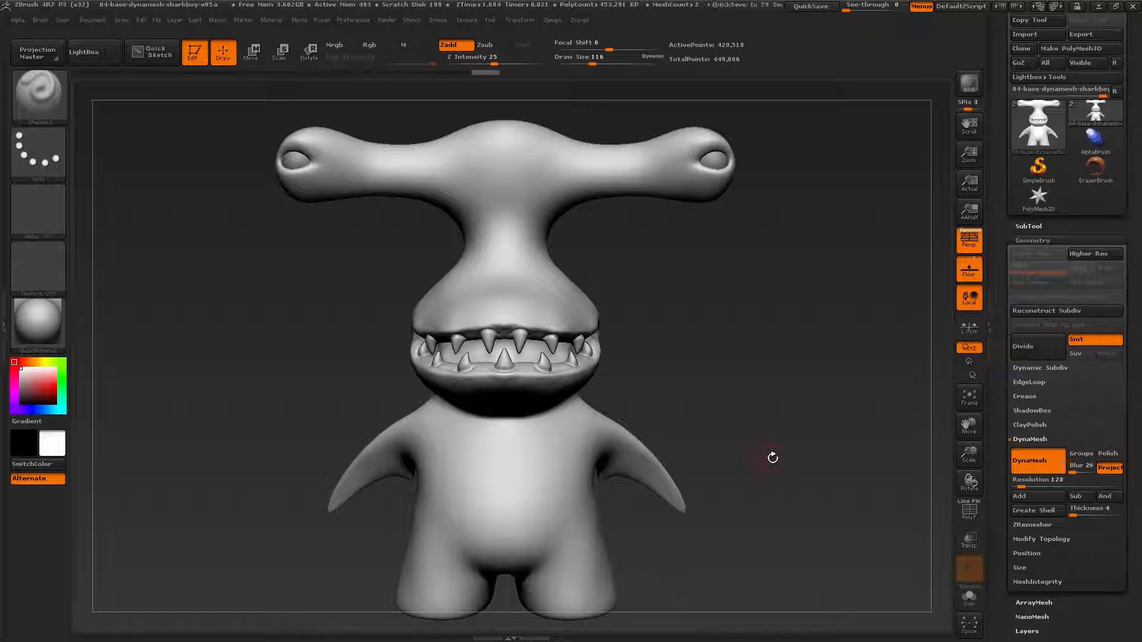
Try a DynaMesh resolution of 152
click(1022, 485)
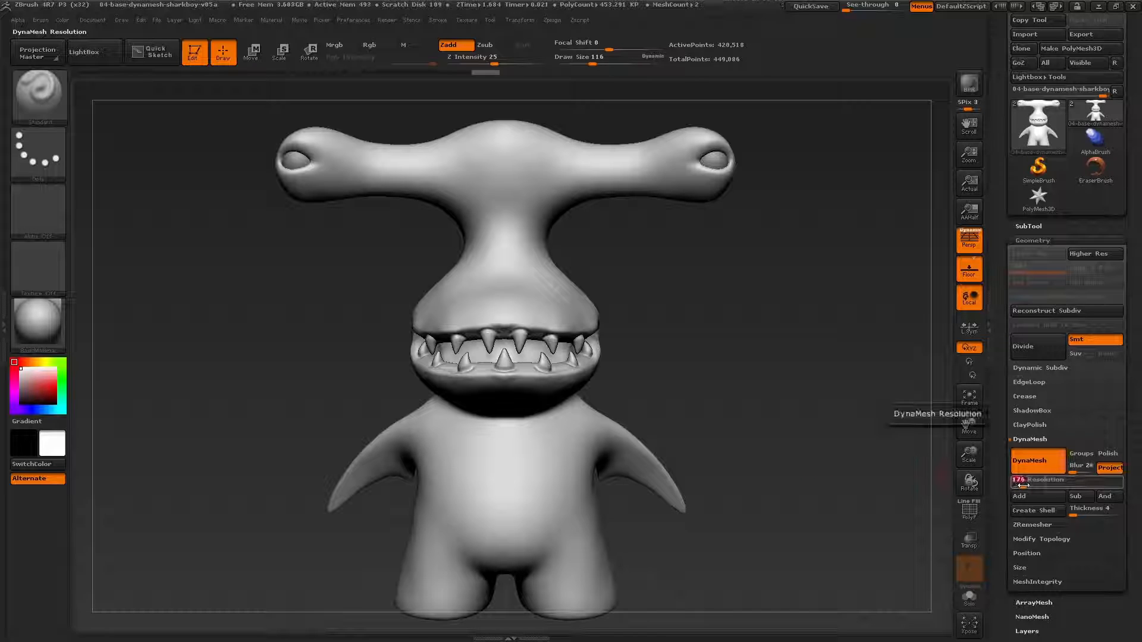
mouse_move(1022, 485)
mouse_down()
mouse_move(1081, 486)
mouse_move(1031, 488)
mouse_up()
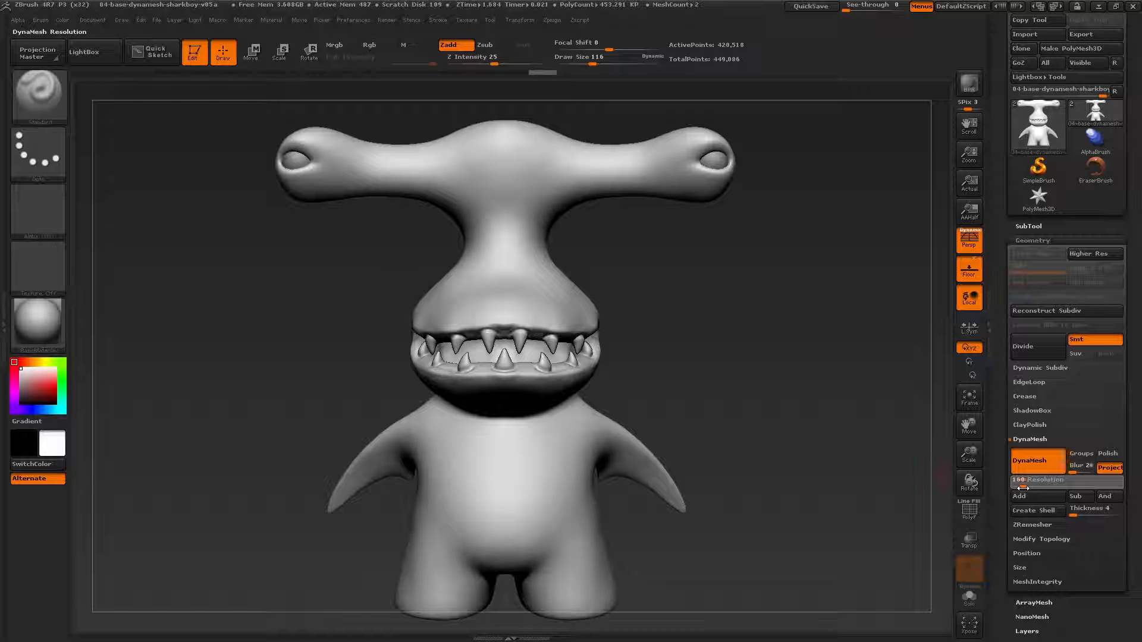
drag(1023, 488, 1022, 488)
alt+drag(808, 469, 787, 456)
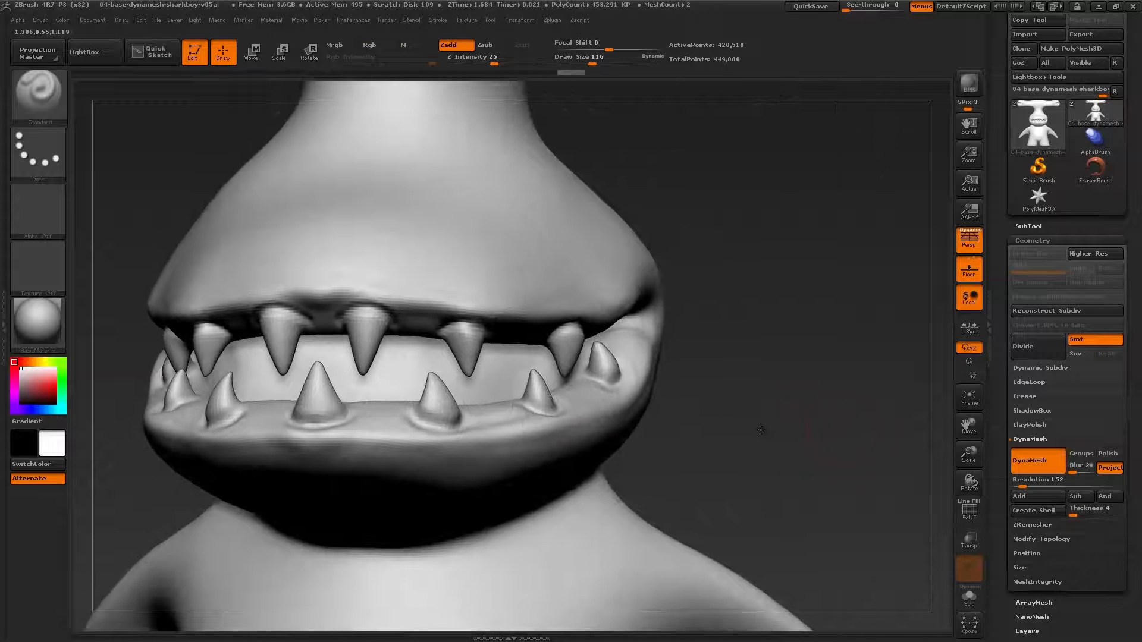
Set the DynaMesh resolution to 304 and remesh the model
drag(777, 430, 853, 441)
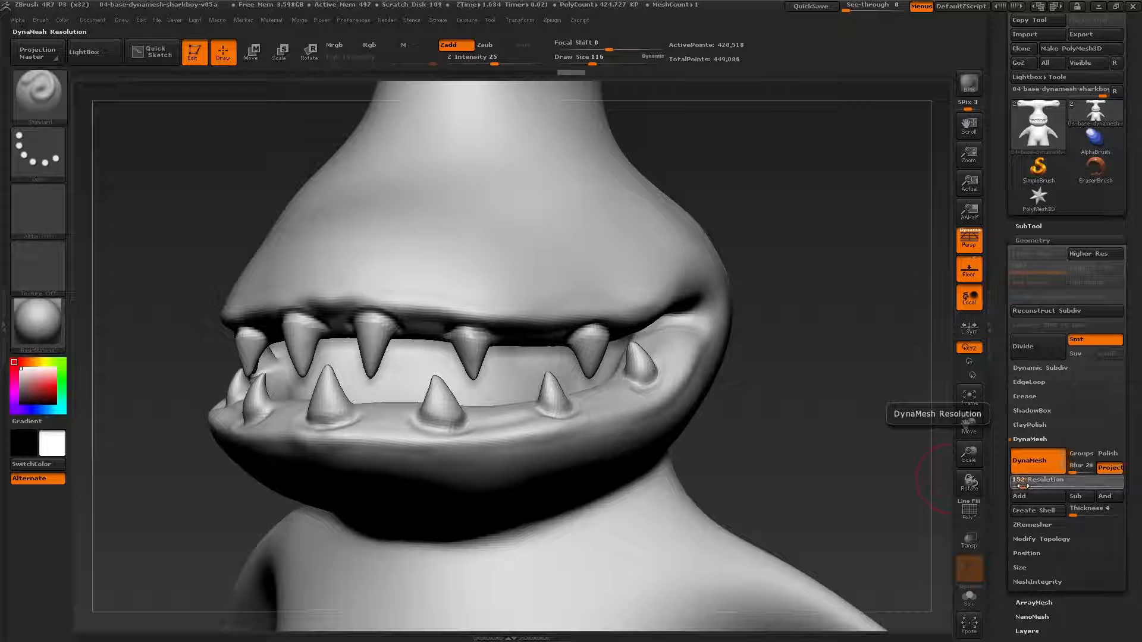
click(1021, 485)
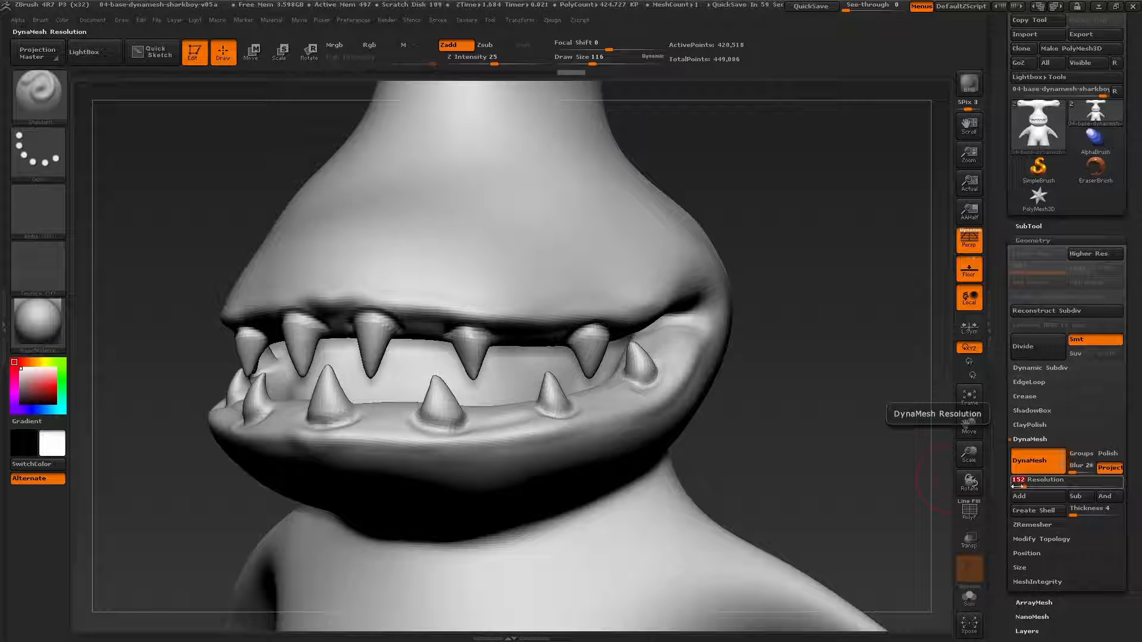
drag(1016, 486, 1032, 486)
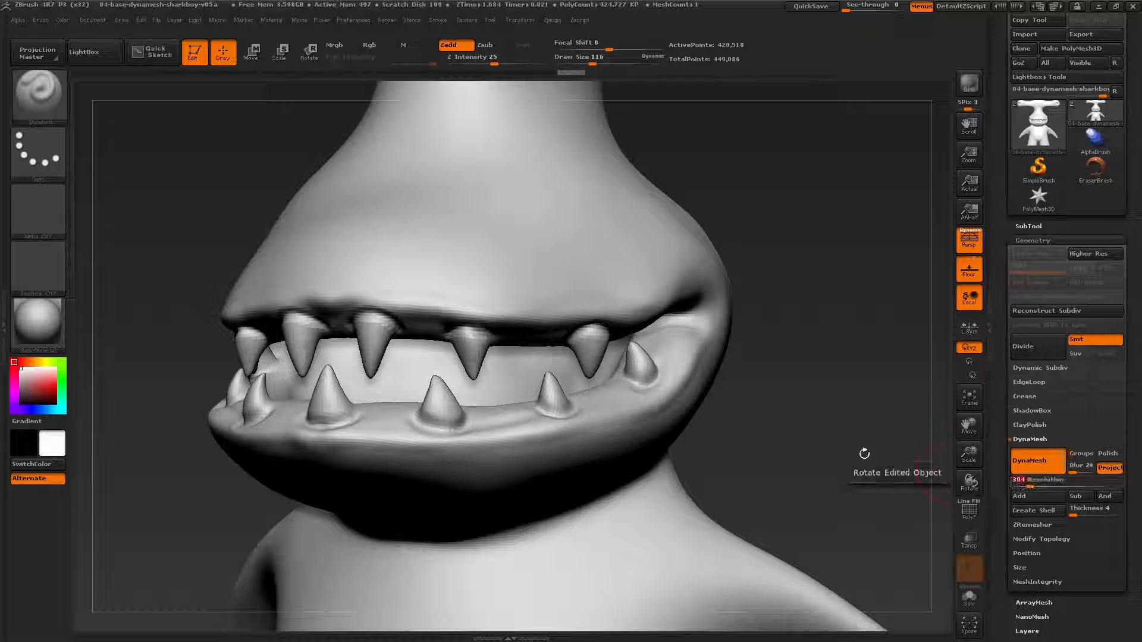
key(ctrl)
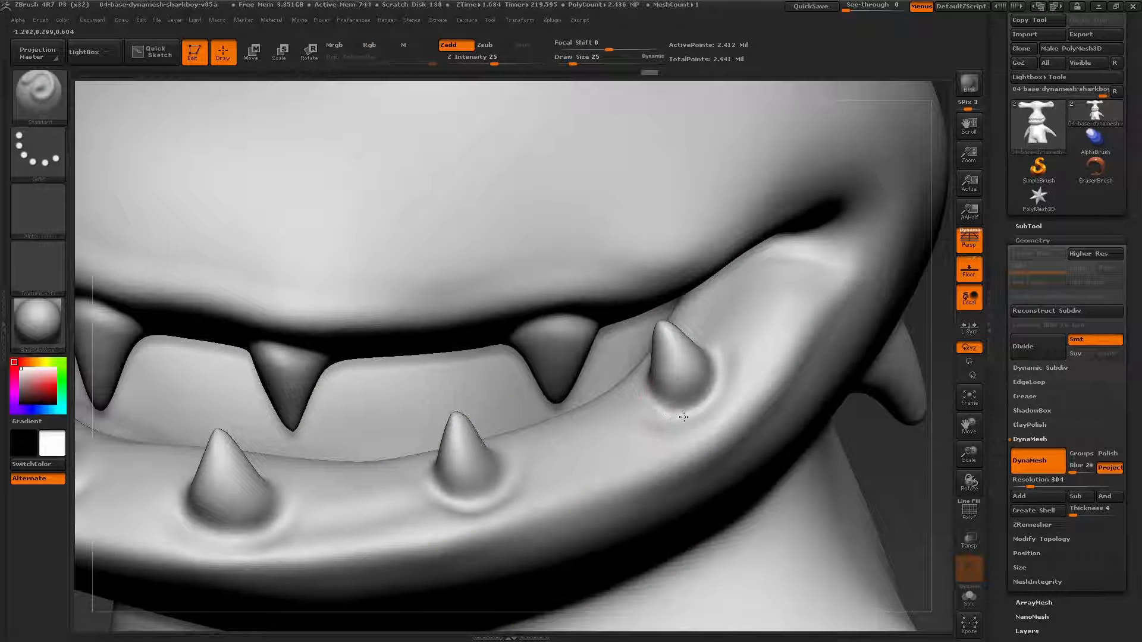
Shape gum rims around the rear lower teeth and a ridge along the lower lip with the Standard brush at draw sizes 25 and 23
mouse_move(684, 417)
mouse_down()
mouse_move(720, 355)
mouse_move(700, 406)
mouse_move(659, 402)
mouse_up()
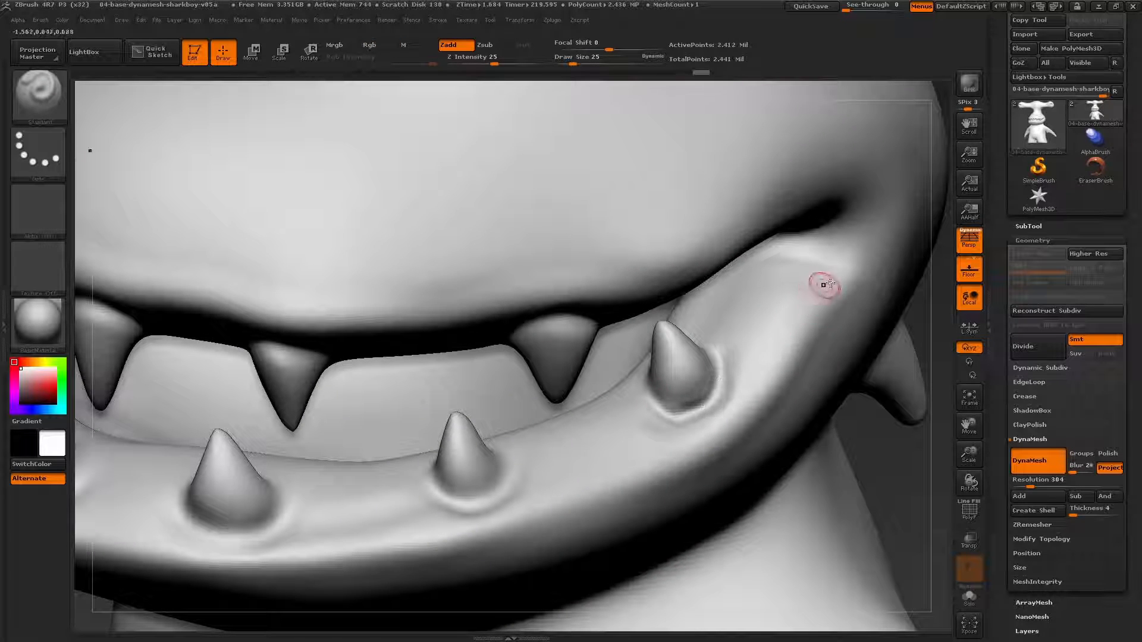
key(bracketright)
mouse_move(847, 274)
mouse_down()
mouse_move(747, 419)
mouse_move(640, 475)
mouse_up()
key(bracketleft)
mouse_move(516, 481)
mouse_down()
mouse_move(503, 494)
mouse_move(432, 467)
mouse_up()
right_drag(503, 489, 525, 483)
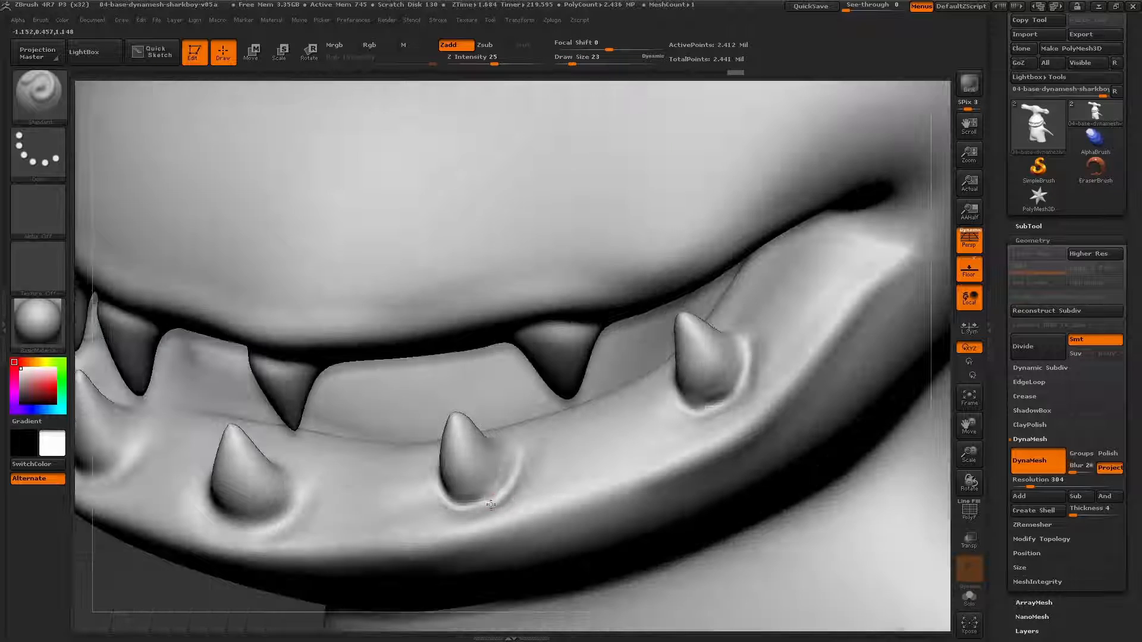
mouse_move(524, 476)
alt+mouse_down()
mouse_move(509, 492)
mouse_move(522, 473)
alt+mouse_up()
Sculpt ridges and gum folds between the lower teeth along the lip with the Standard brush at draw size 35
mouse_move(497, 468)
ctrl+right_down()
mouse_move(404, 466)
mouse_move(417, 445)
ctrl+right_up()
right_drag(417, 445, 505, 399)
shift+right_drag(625, 400, 645, 396)
ctrl+right_drag(802, 331, 748, 323)
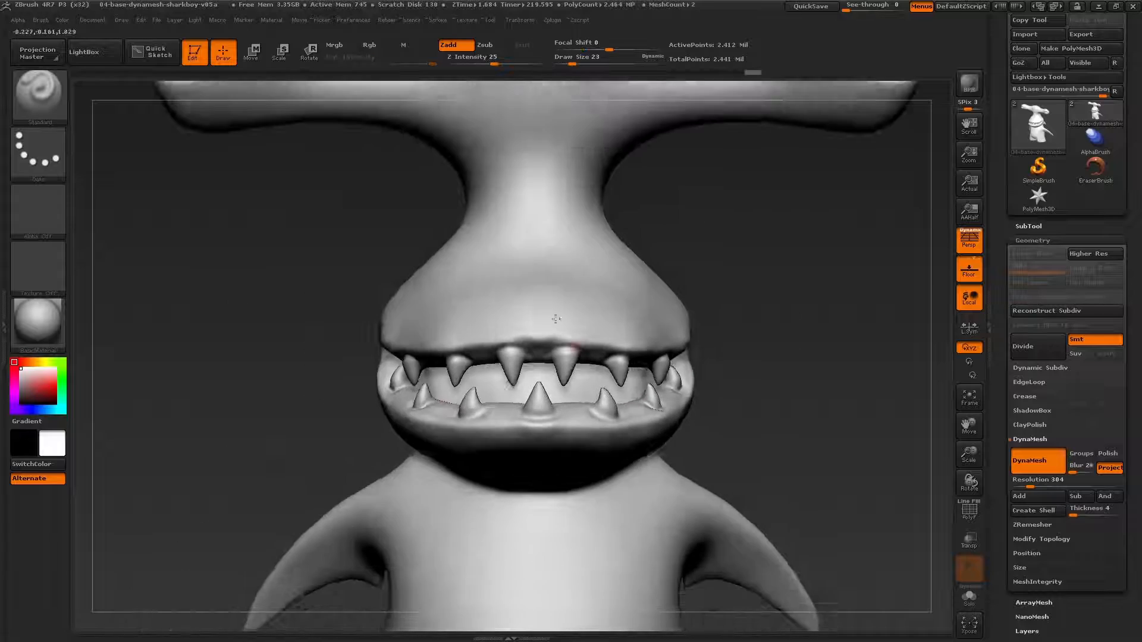
right_drag(556, 318, 515, 280)
ctrl+right_drag(555, 352, 660, 376)
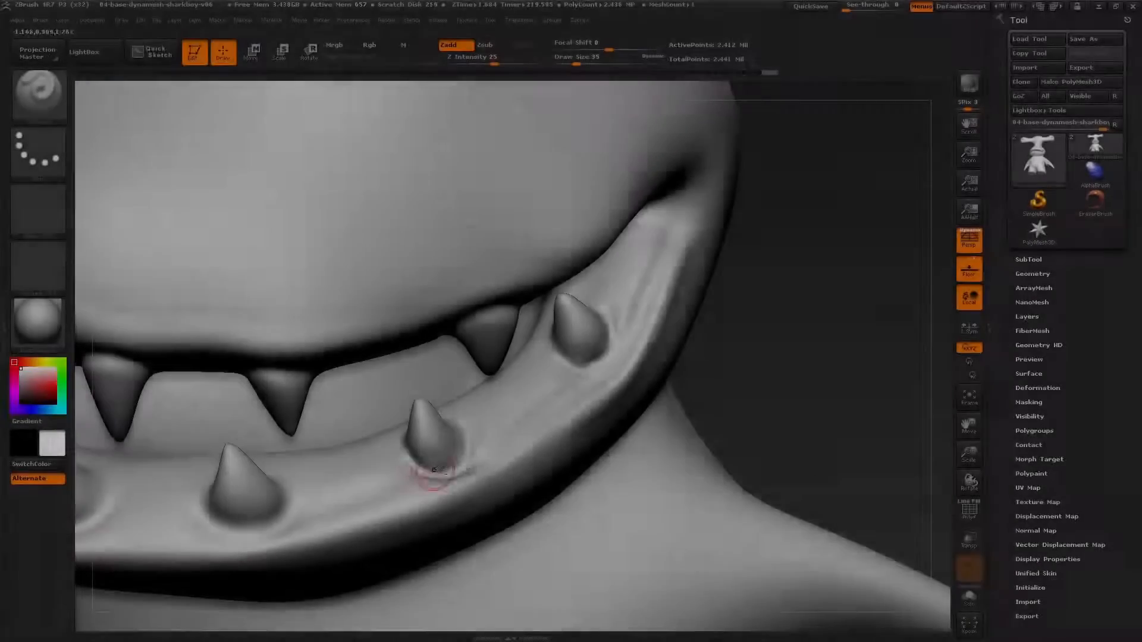
alt+right_drag(374, 477, 531, 425)
mouse_move(482, 461)
mouse_down()
mouse_move(345, 485)
mouse_move(231, 485)
mouse_move(259, 433)
mouse_move(239, 483)
mouse_move(263, 443)
mouse_up()
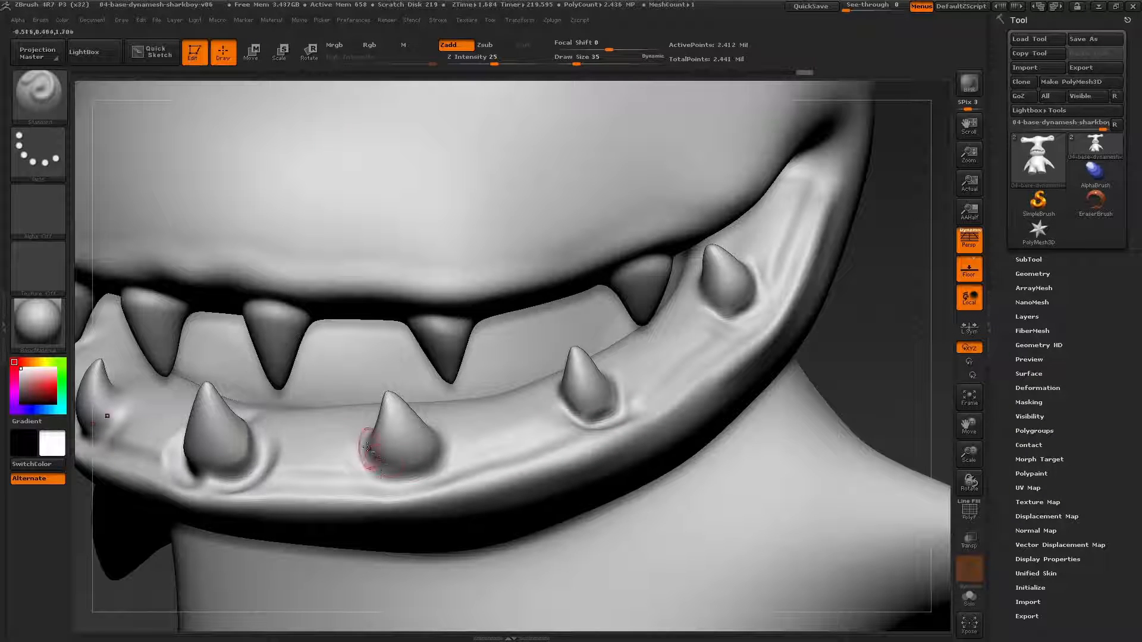
mouse_move(368, 451)
mouse_down()
mouse_move(445, 455)
mouse_move(452, 430)
mouse_up()
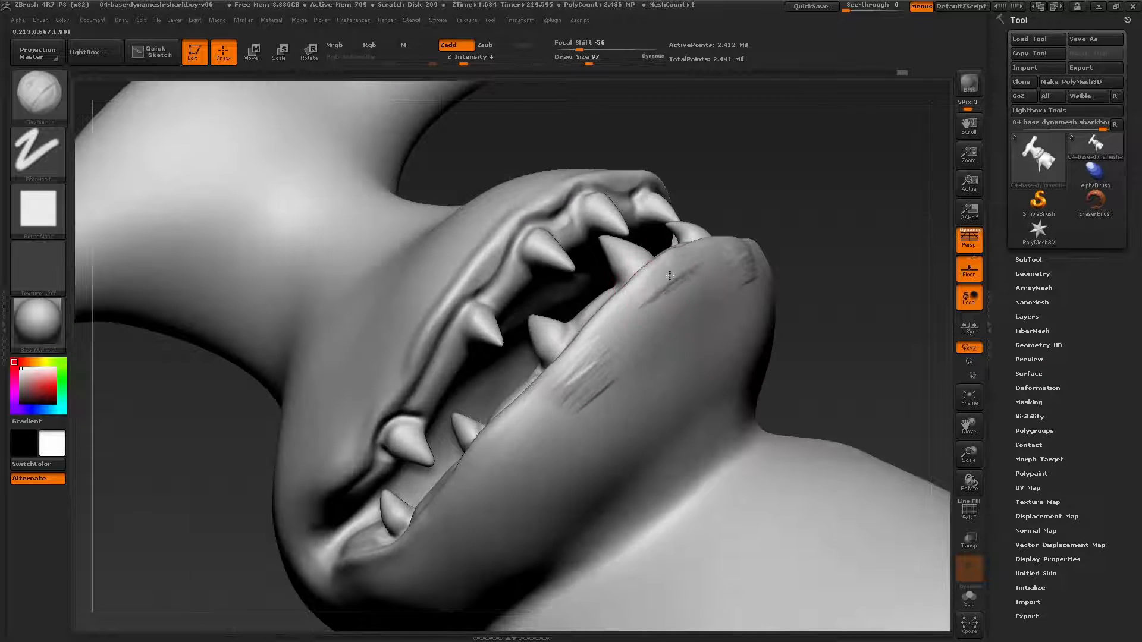
Build up the outer lower jaw with ClayBuildup at intensity 4, and reshape the gums and lips with the Move brush at draw sizes 90 and 108
mouse_move(670, 275)
mouse_down()
mouse_move(709, 300)
mouse_move(629, 311)
mouse_up()
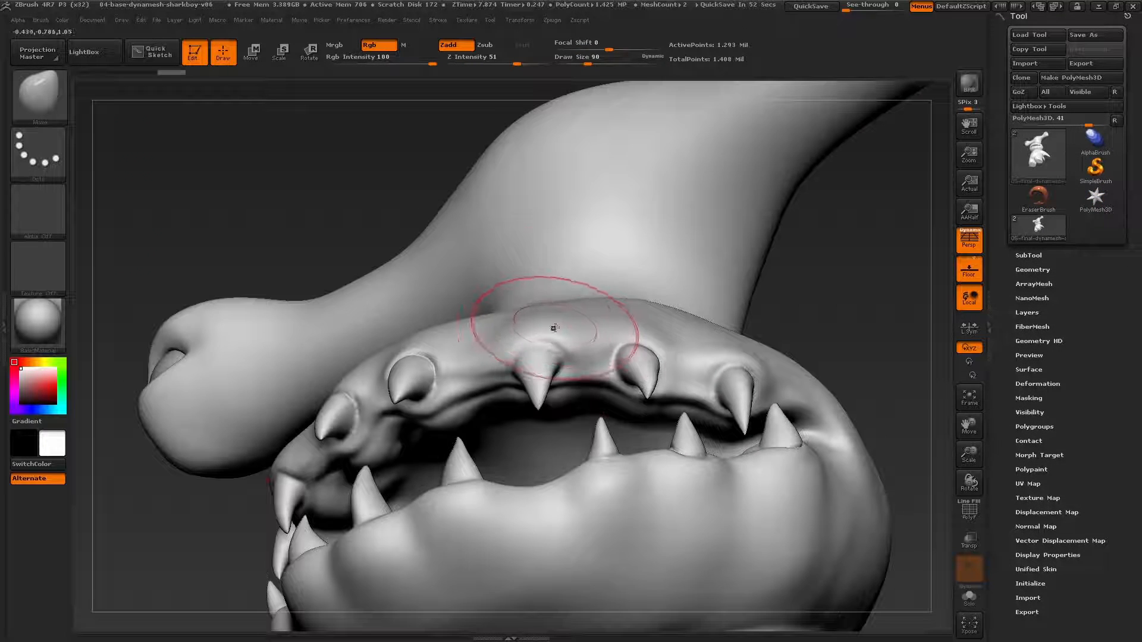
mouse_move(548, 294)
mouse_down()
mouse_move(595, 280)
mouse_move(476, 333)
mouse_move(421, 333)
mouse_up()
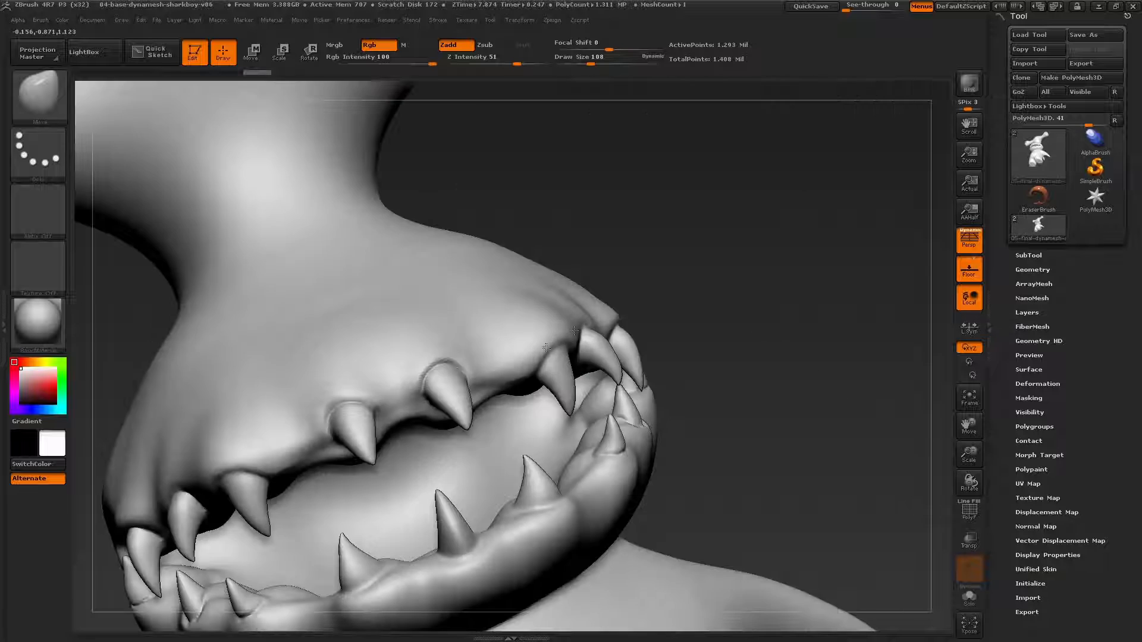
drag(512, 298, 631, 398)
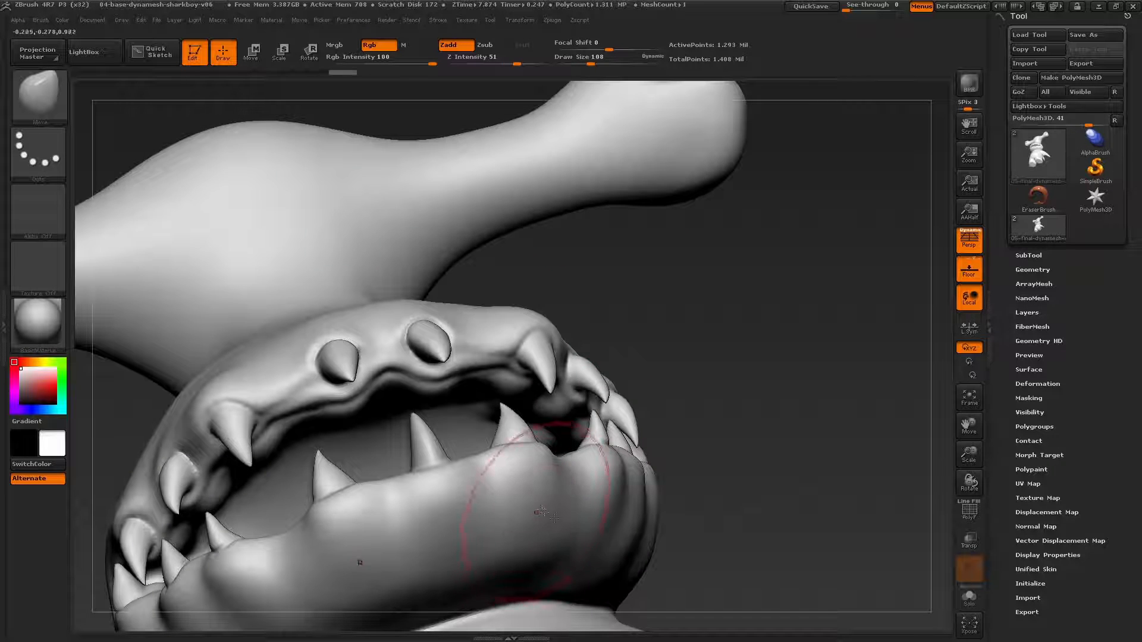
mouse_move(655, 416)
mouse_down()
mouse_move(694, 411)
mouse_move(595, 369)
mouse_up()
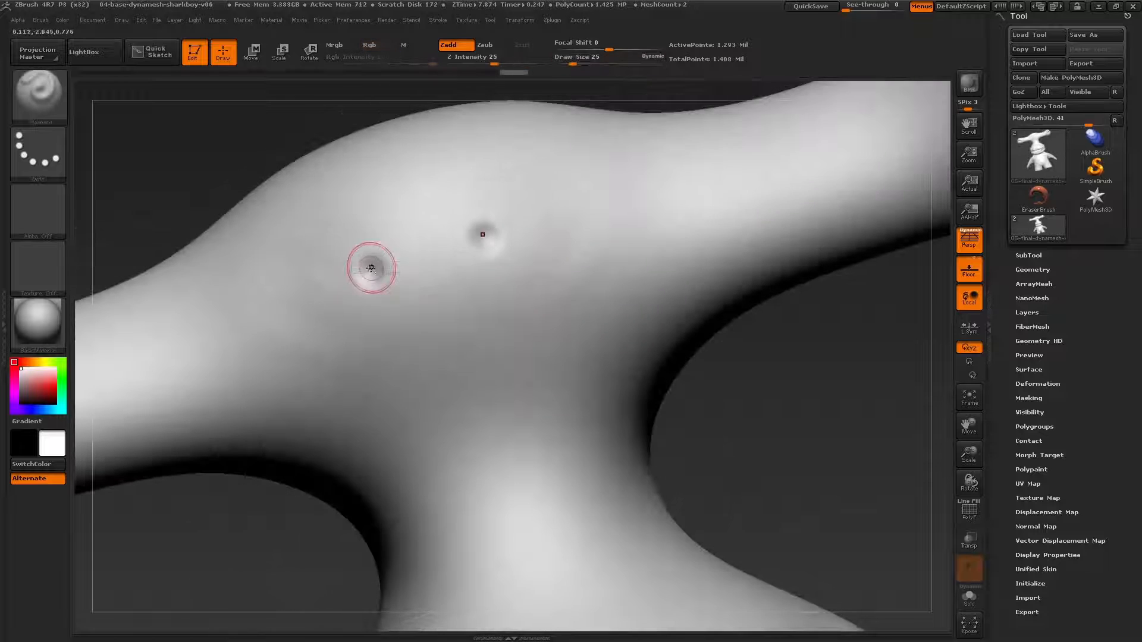
Sculpt two small symmetrical pits in the centre of the head at draw size 25, and crease the eyelids with Dam_Standard at draw size 17
drag(371, 269, 370, 266)
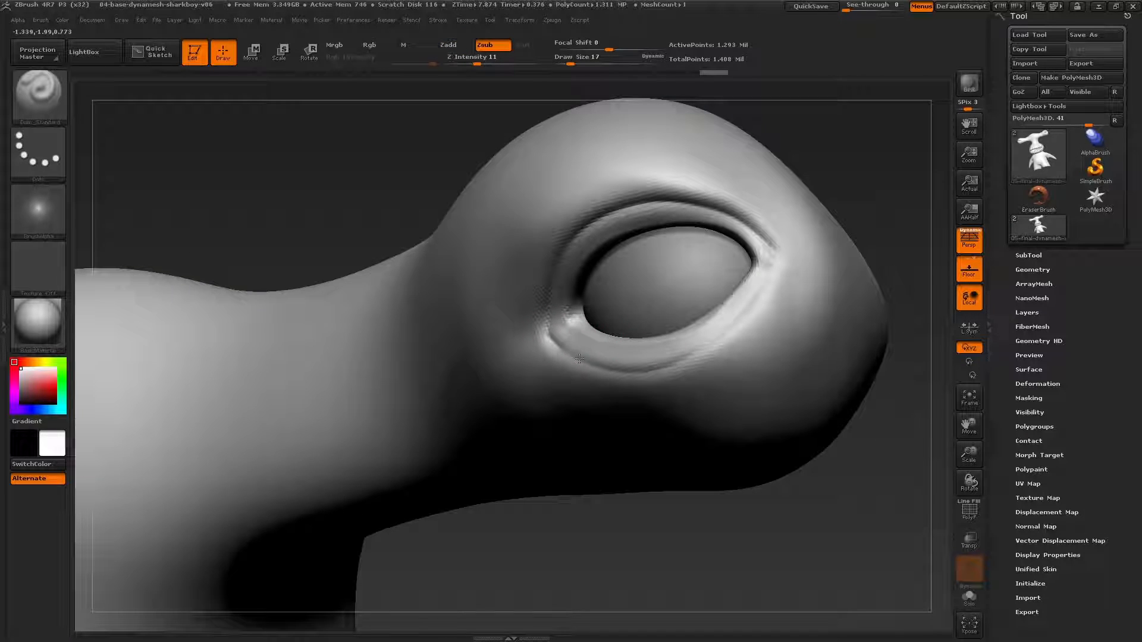
mouse_move(580, 359)
mouse_down()
mouse_move(631, 370)
mouse_move(720, 340)
mouse_move(753, 305)
mouse_up()
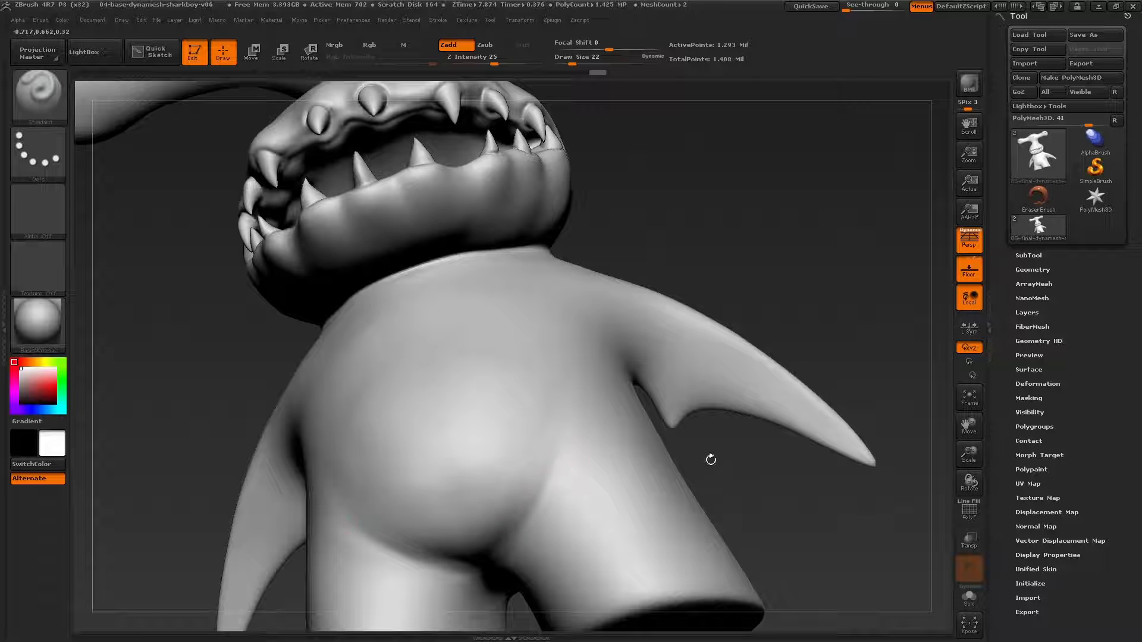
Carve fold lines where the belly meets the legs with the Standard brush at draw size 22, and sharpen them with Dam_Standard at draw size 23
drag(711, 460, 701, 467)
mouse_move(481, 556)
alt+mouse_down()
mouse_move(561, 457)
mouse_move(571, 387)
mouse_move(584, 463)
alt+mouse_up()
alt+drag(499, 551, 566, 466)
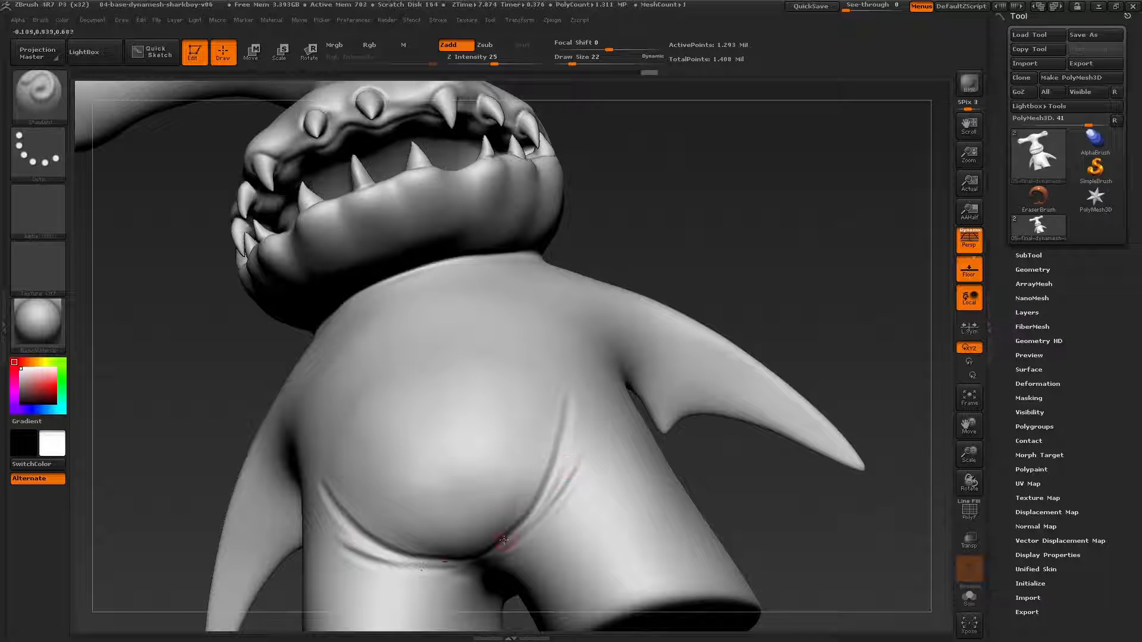
key(b)
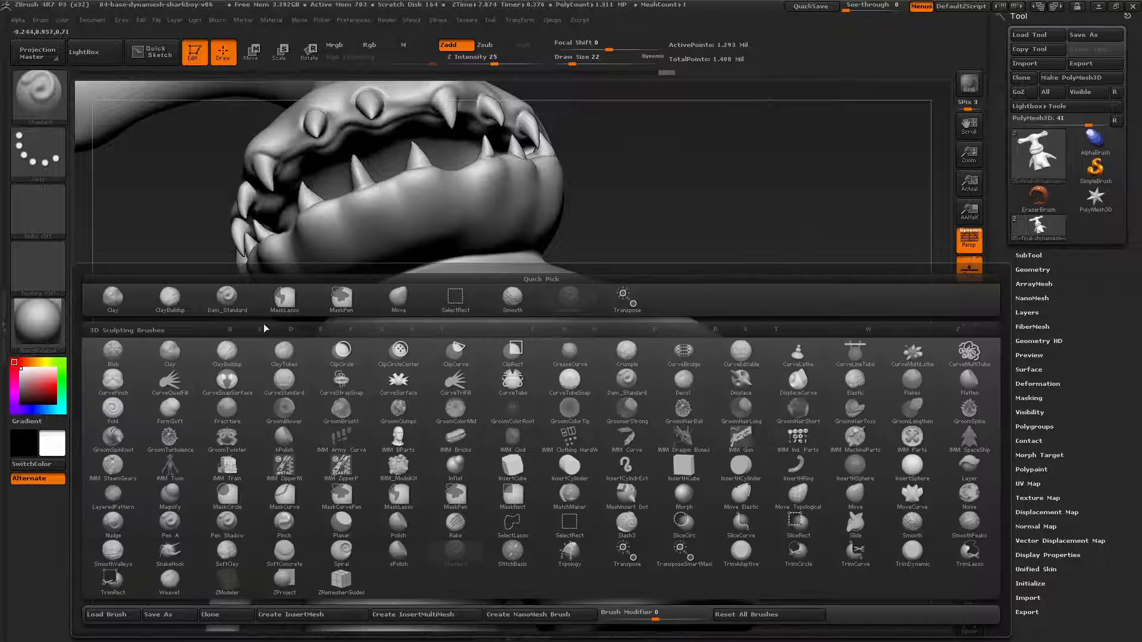
key(d)
key(s)
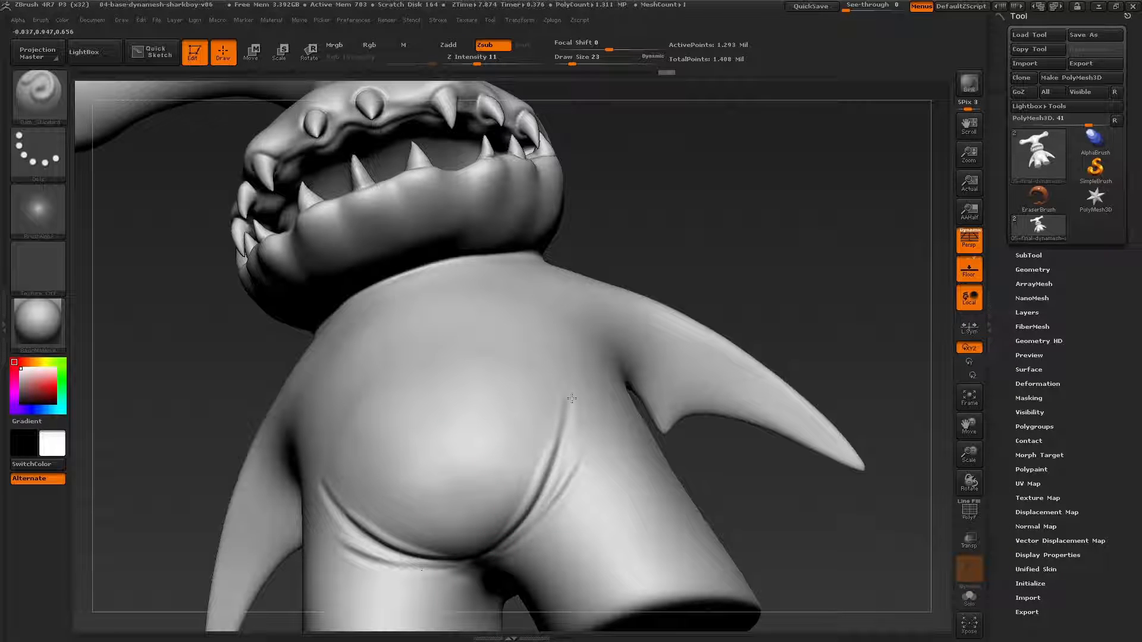
key(])
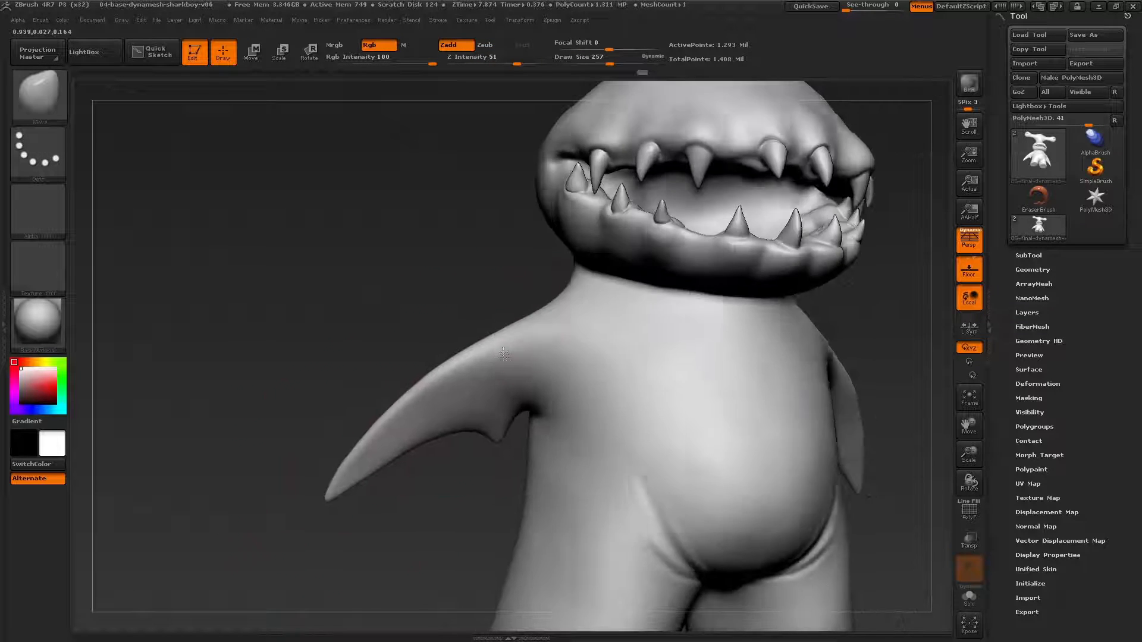
Reshape the shoulder, back of the neck and fins with the Move brush, reducing the draw size from 257 to 104
drag(504, 353, 321, 316)
key([)
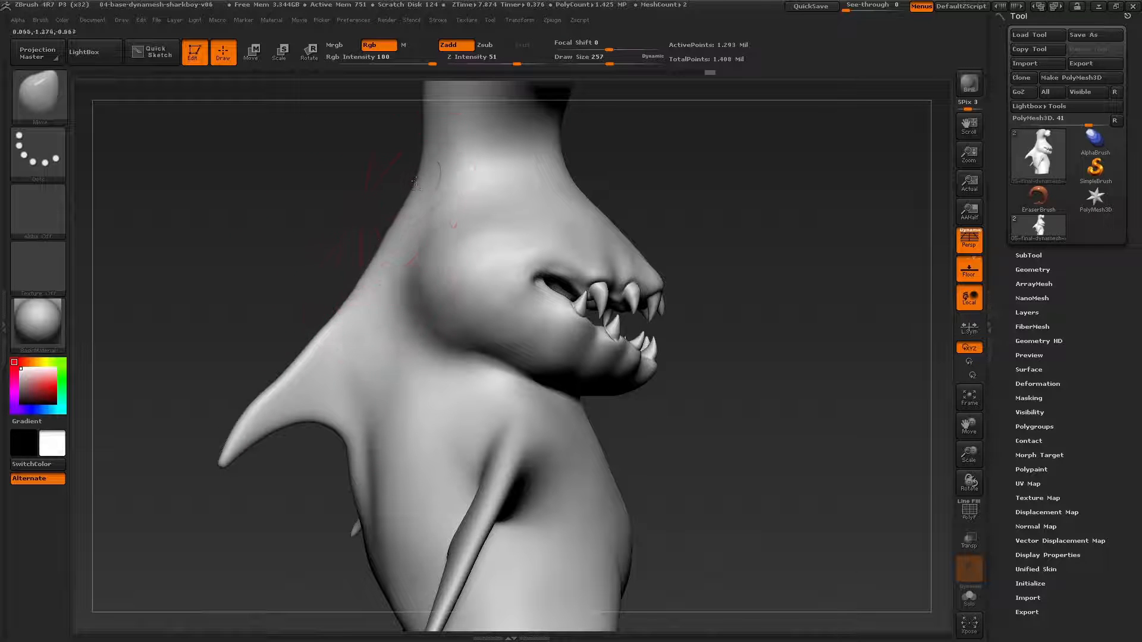
mouse_move(414, 181)
mouse_down()
mouse_move(351, 422)
mouse_move(323, 466)
mouse_up()
key(s)
key([)
drag(396, 391, 294, 434)
key([)
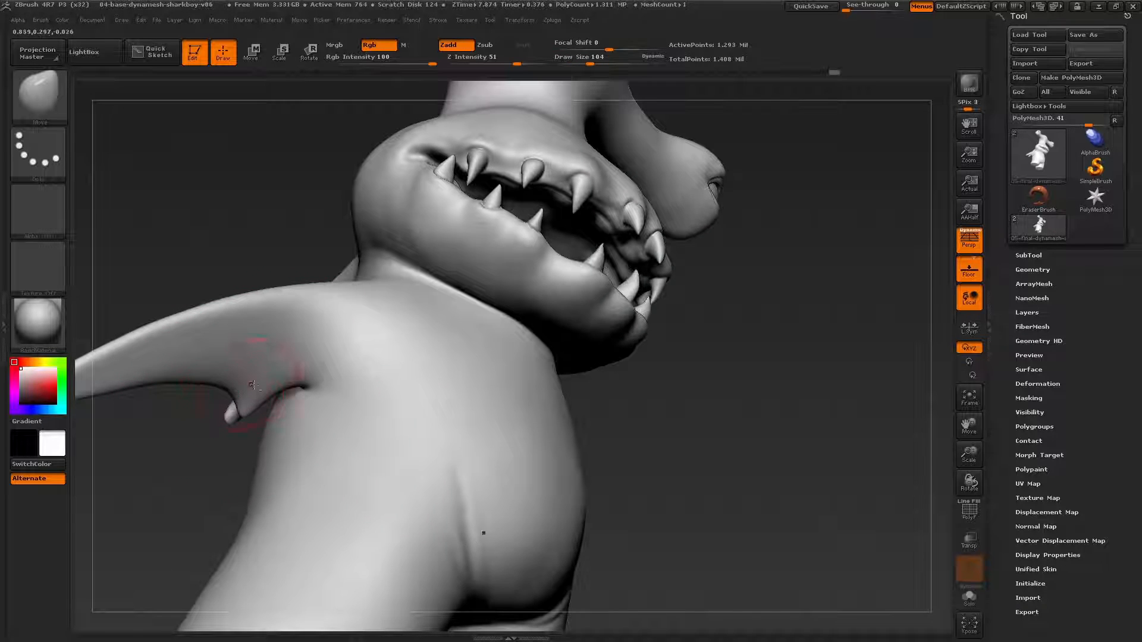
Refine the underside of the fins near the armpits with the Move brush, reducing the draw size from 104 to 83
drag(254, 385, 395, 408)
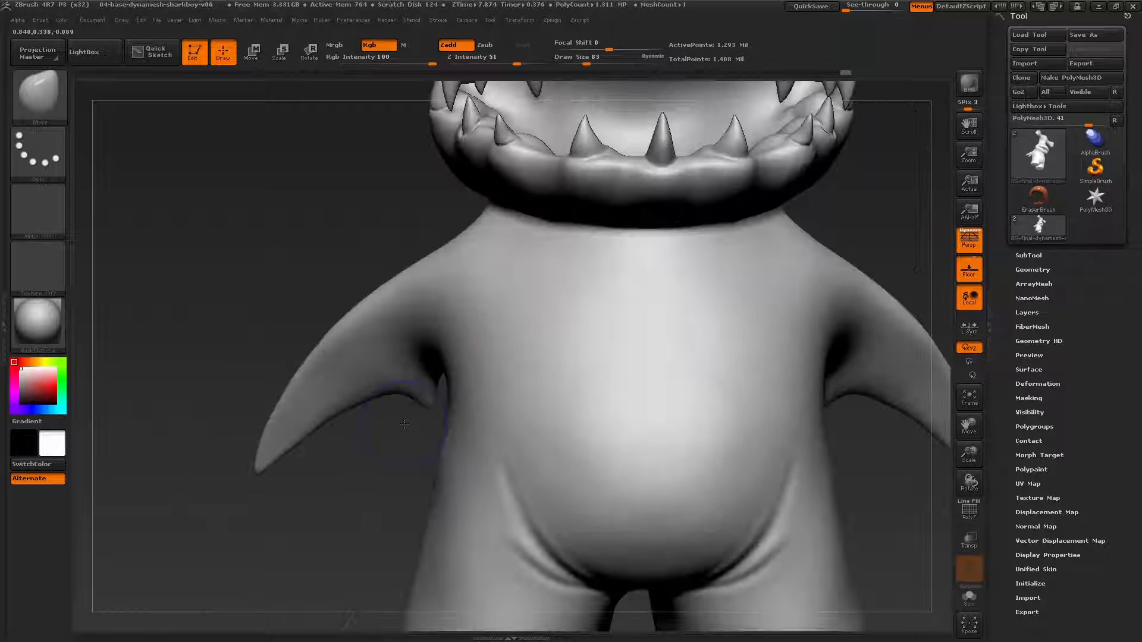
alt+right_drag(606, 370, 413, 374)
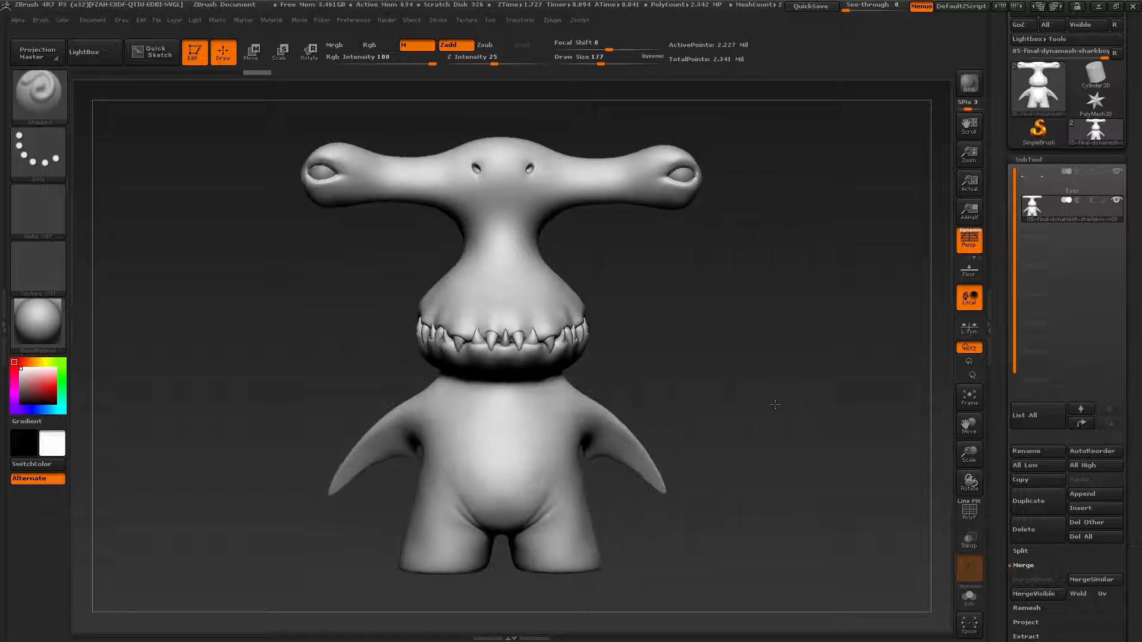
drag(760, 404, 747, 363)
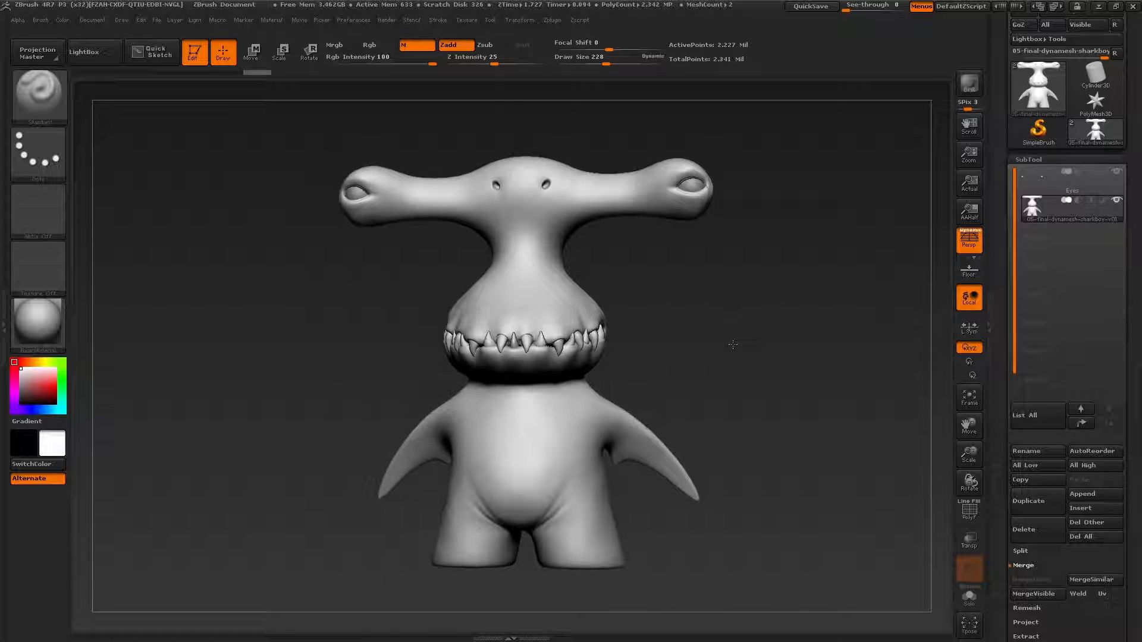
drag(733, 345, 741, 346)
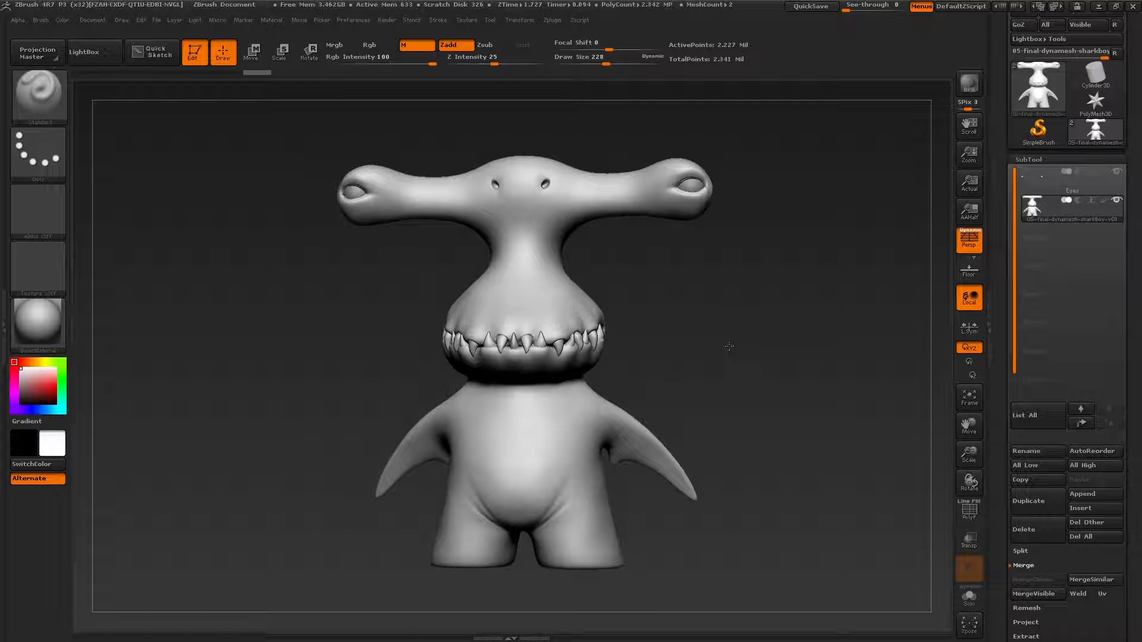
mouse_move(730, 347)
mouse_down()
mouse_move(746, 370)
mouse_move(732, 357)
mouse_move(738, 326)
mouse_move(690, 341)
mouse_move(716, 313)
mouse_move(746, 321)
mouse_up()
key(s)
click(711, 331)
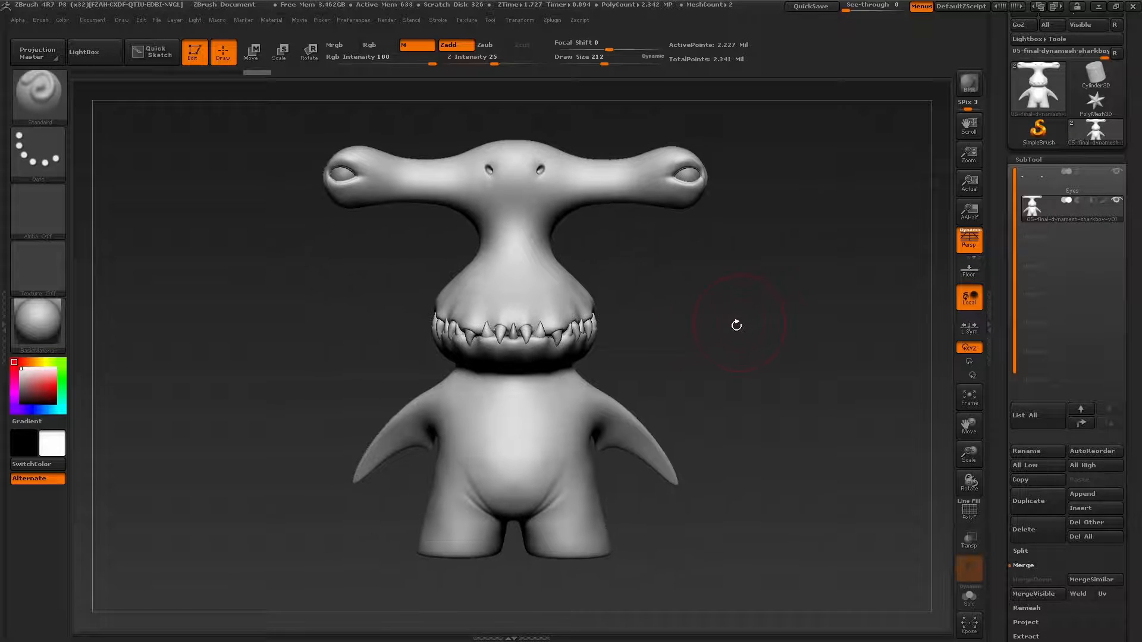
Turn on the polypaint colours for both the body and eyes subtools of the finished shark character
key(shift)
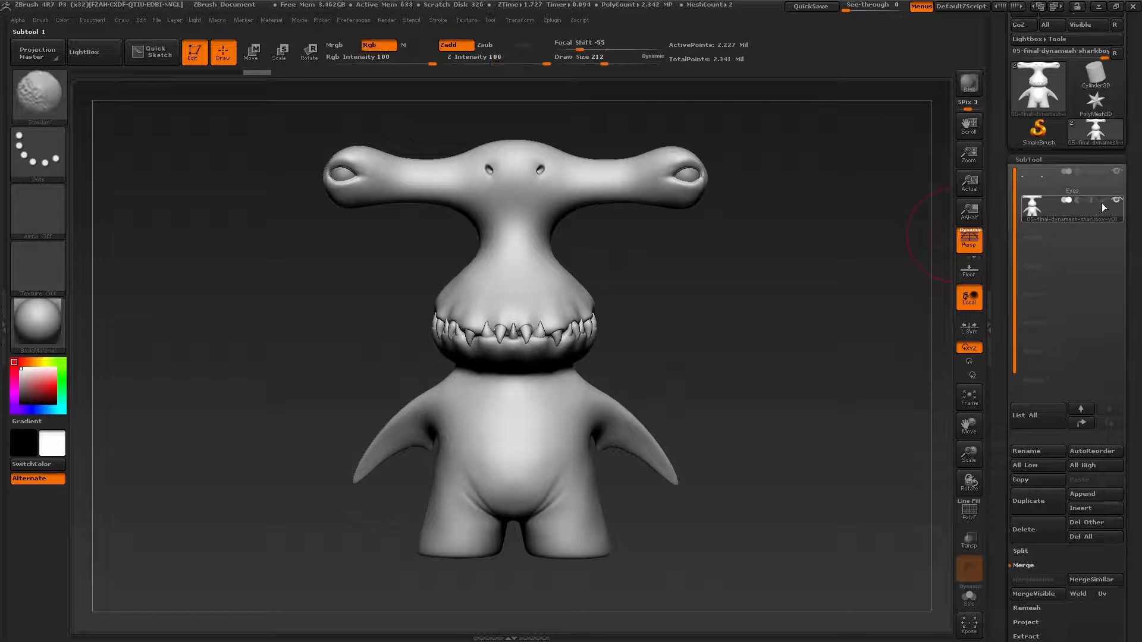
mouse_move(1105, 200)
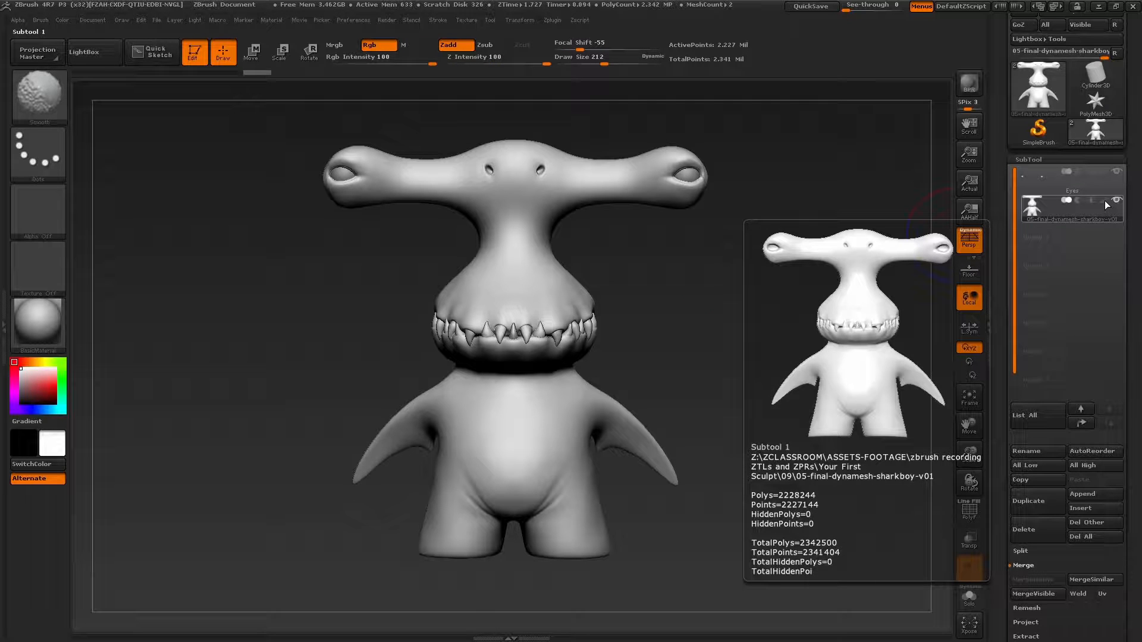
click(1105, 201)
mouse_move(821, 267)
mouse_down()
mouse_move(797, 304)
mouse_move(811, 298)
mouse_move(811, 314)
mouse_move(773, 323)
mouse_up()
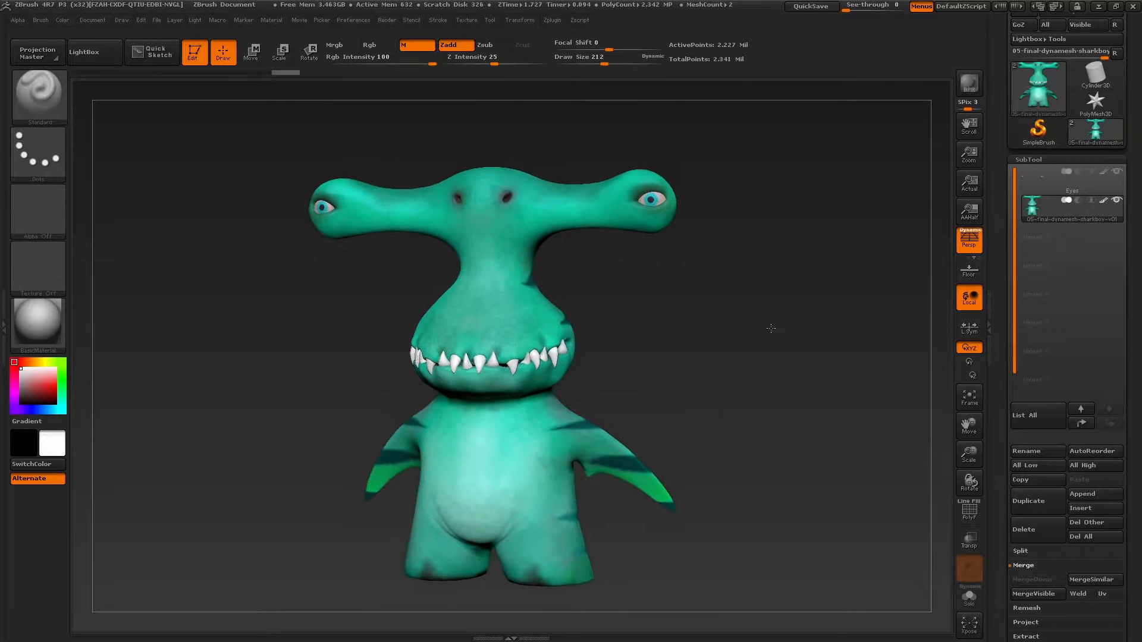